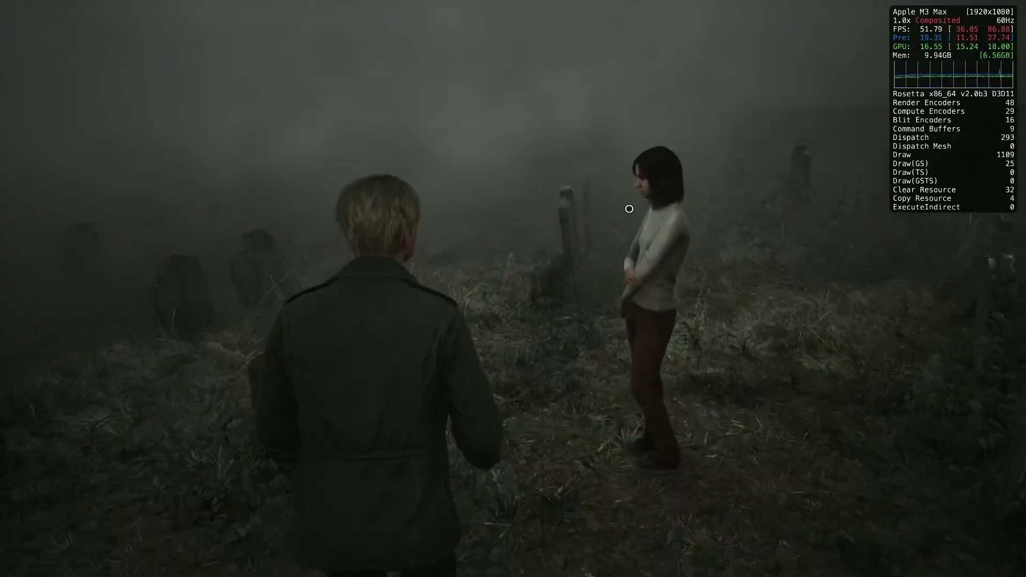
{"action": "key", "text": "e"}
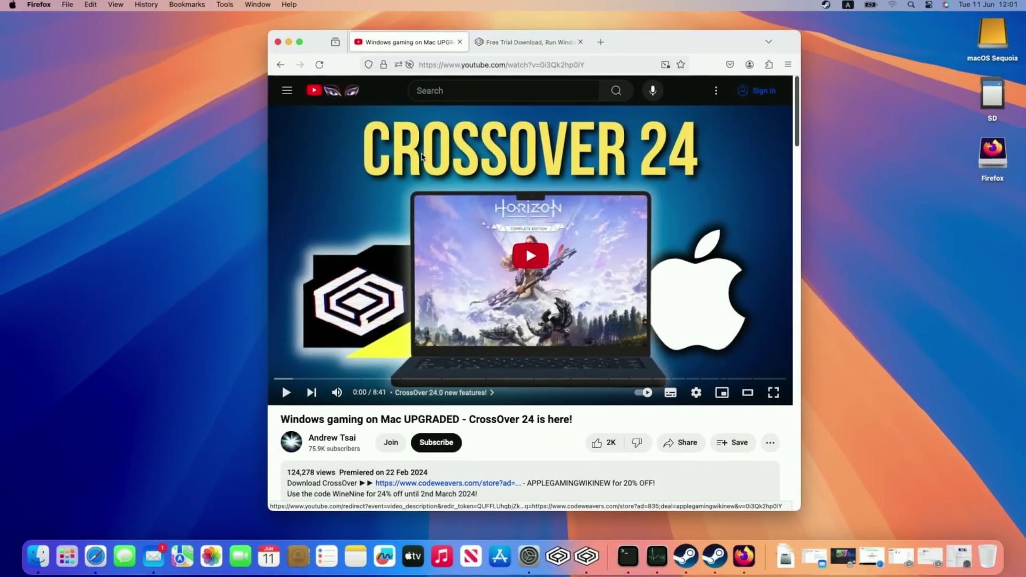
Apply the promo code APPLEGAMINGWIKINEW on the CodeWeavers store page.
{"action": "scroll", "coordinate": [799, 190], "scroll_direction": "down", "scroll_amount": 2}
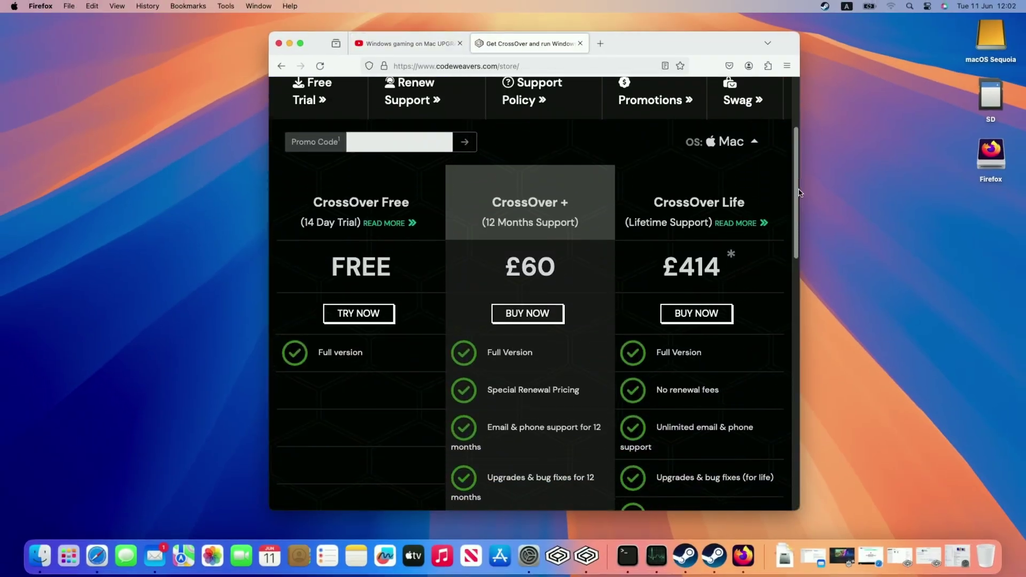
{"action": "scroll", "coordinate": [800, 193], "scroll_direction": "down", "scroll_amount": 2}
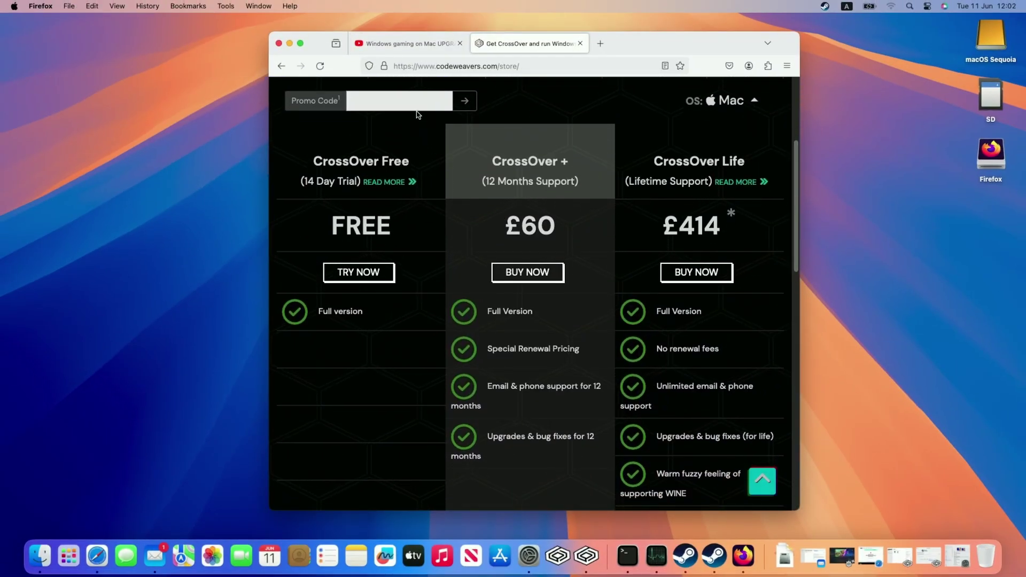
{"action": "left_click", "coordinate": [371, 99]}
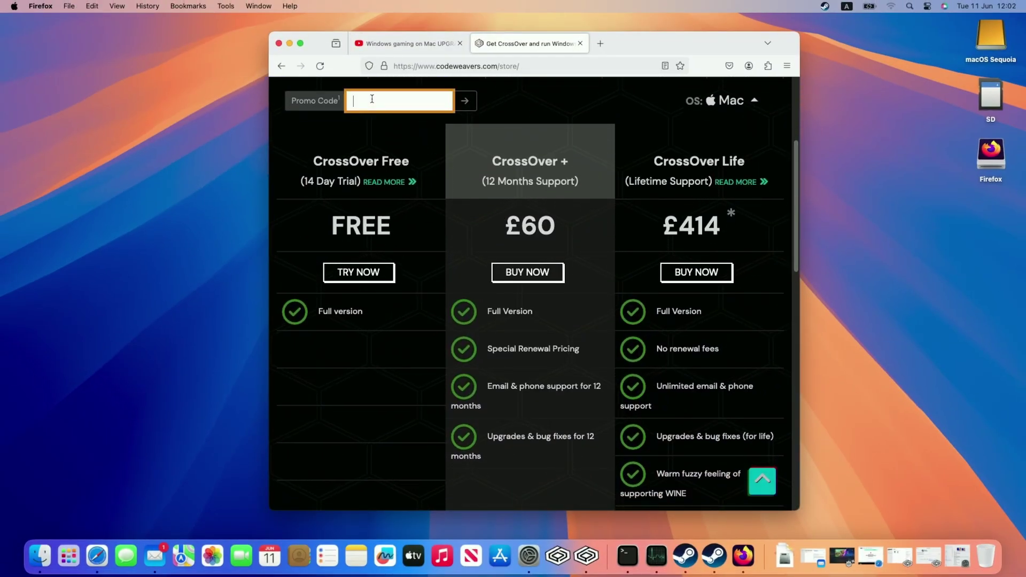
{"action": "type", "text": "APPLEGAMINGWIKINEW"}
{"action": "left_click_drag", "start_coordinate": [354, 99], "coordinate": [451, 98]}
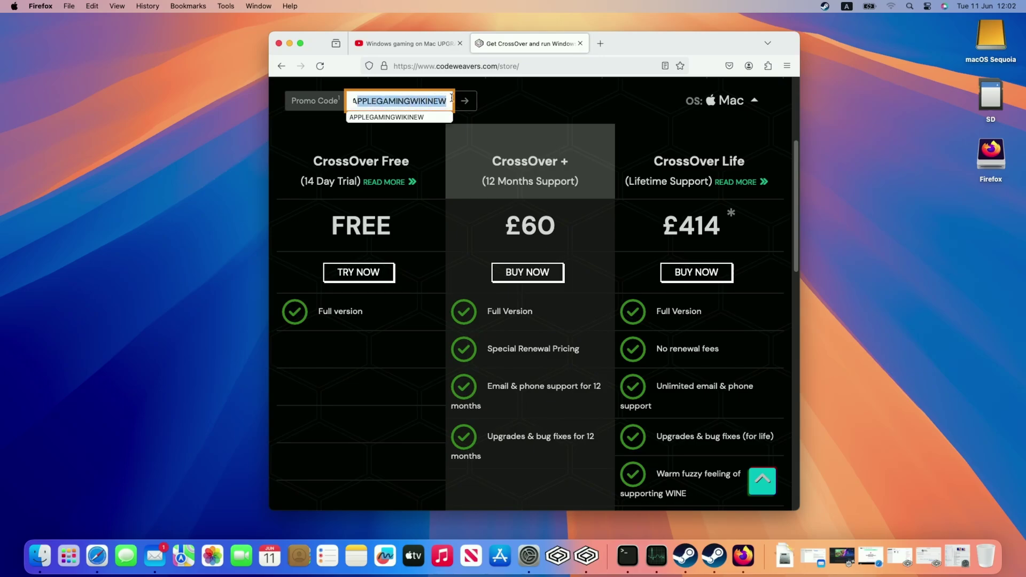
{"action": "left_click", "coordinate": [465, 100]}
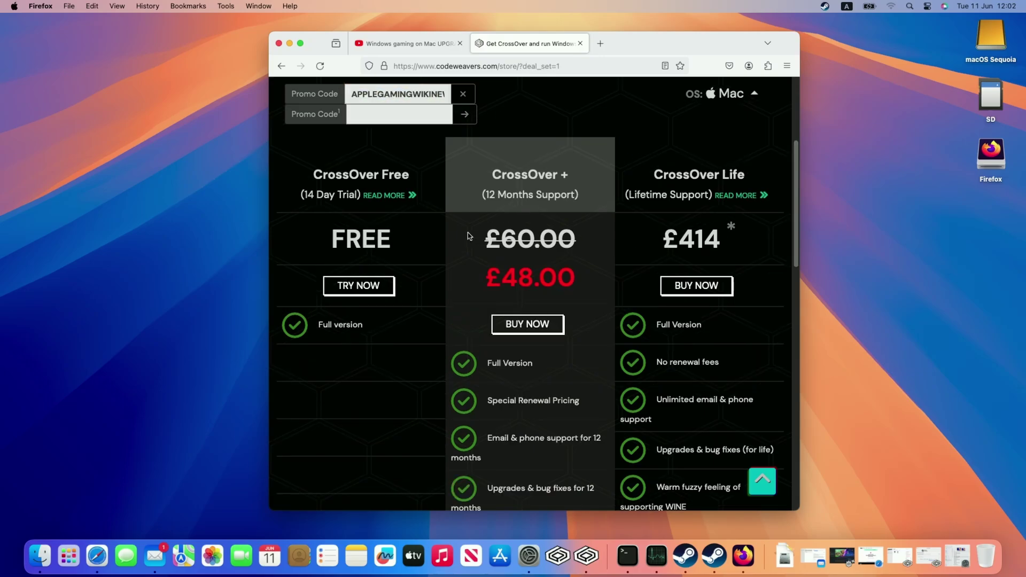
{"action": "left_click_drag", "start_coordinate": [472, 265], "coordinate": [575, 278]}
{"action": "left_click", "coordinate": [595, 279]}
{"action": "mouse_move", "coordinate": [486, 184]}
{"action": "left_mouse_down"}
{"action": "mouse_move", "coordinate": [571, 175]}
{"action": "mouse_move", "coordinate": [490, 176]}
{"action": "left_mouse_up"}
{"action": "left_click", "coordinate": [574, 175]}
{"action": "left_click", "coordinate": [487, 189]}
Choose the CrossOver Free 14-day trial and go to its download page.
{"action": "left_click_drag", "start_coordinate": [294, 167], "coordinate": [405, 208]}
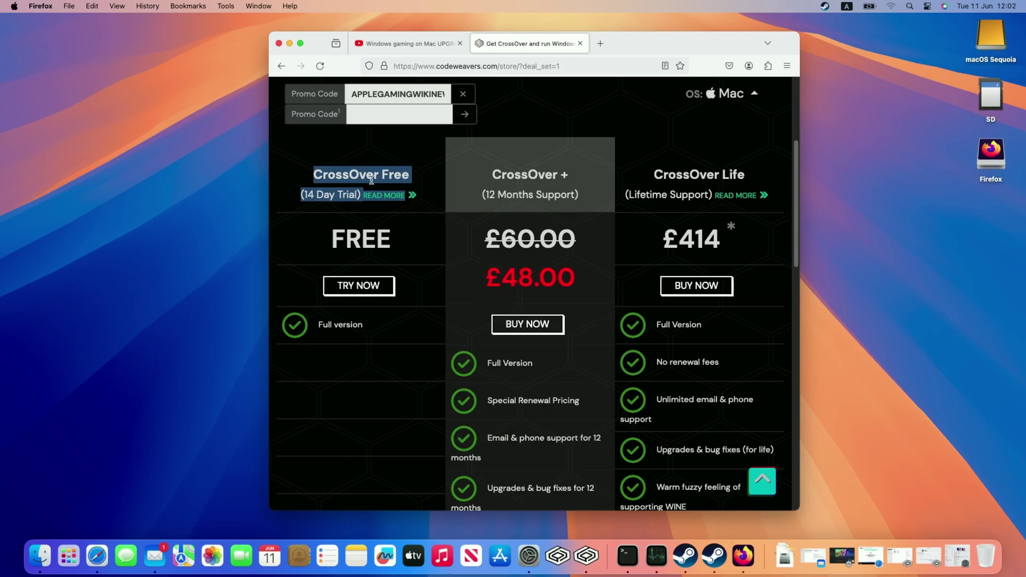
{"action": "left_click", "coordinate": [342, 192]}
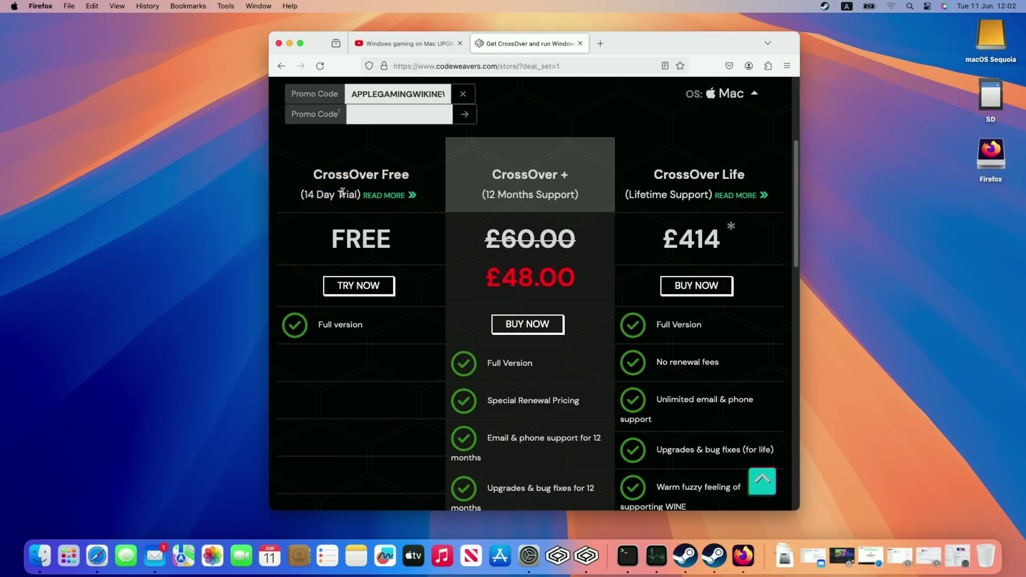
{"action": "left_click", "coordinate": [381, 283]}
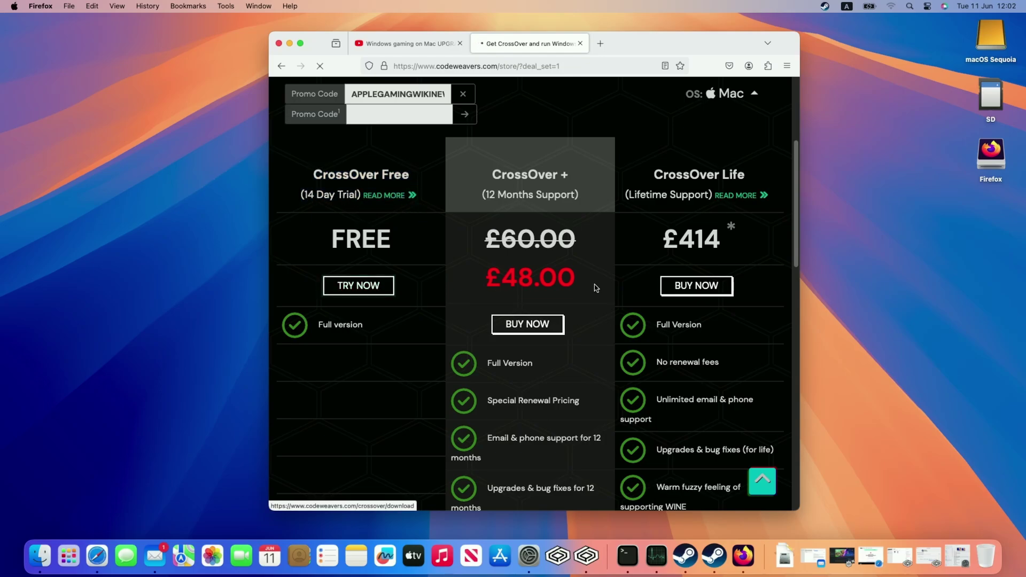
{"action": "scroll", "coordinate": [509, 200], "scroll_direction": "down", "scroll_amount": 10}
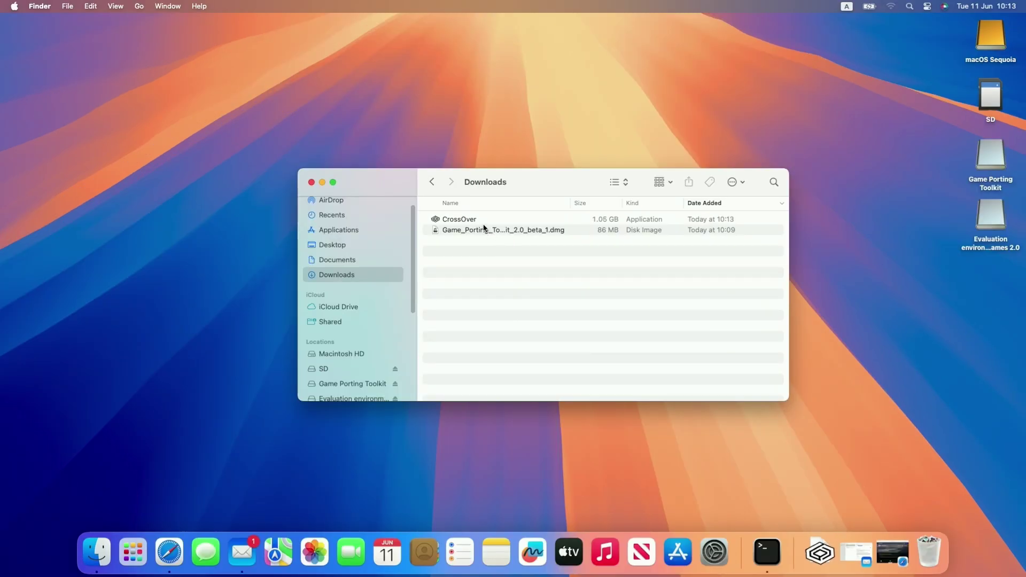
Move the CrossOver application from Downloads into the Applications folder.
{"action": "left_click", "coordinate": [463, 219]}
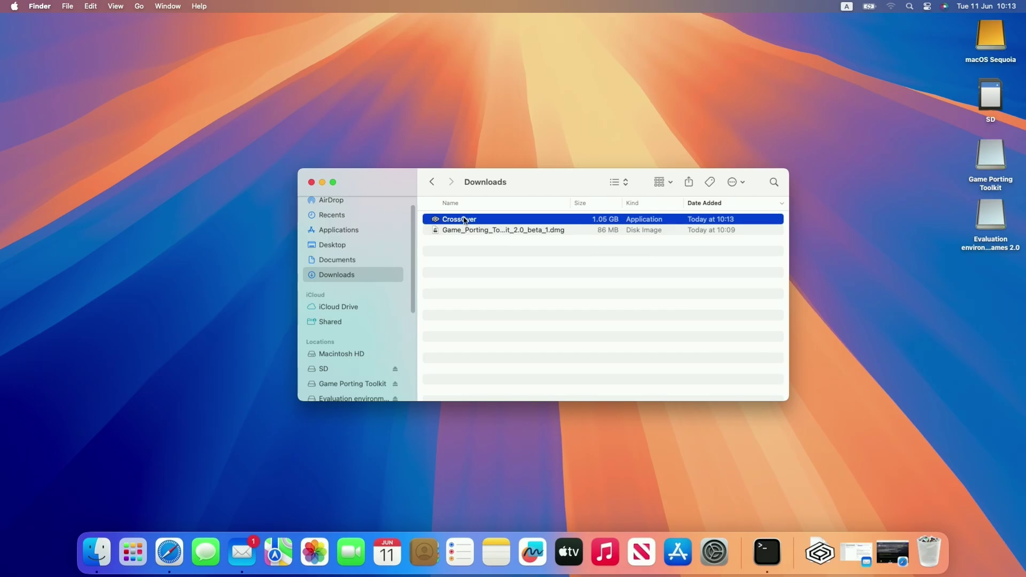
{"action": "left_click_drag", "start_coordinate": [464, 220], "coordinate": [564, 308]}
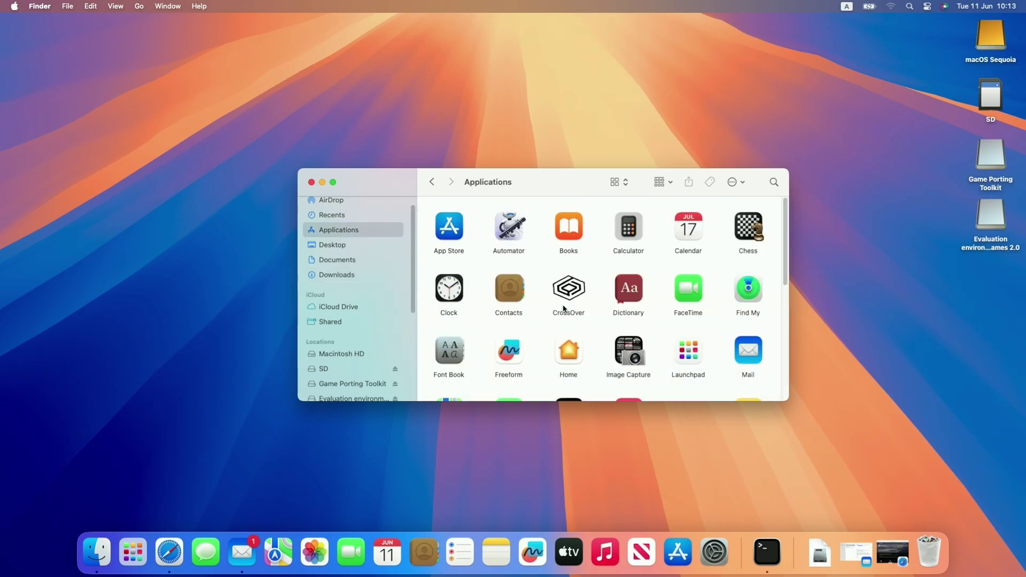
Launch CrossOver from the Applications folder and agree to install Rosetta.
{"action": "left_click", "coordinate": [571, 295]}
{"action": "double_click", "coordinate": [552, 292]}
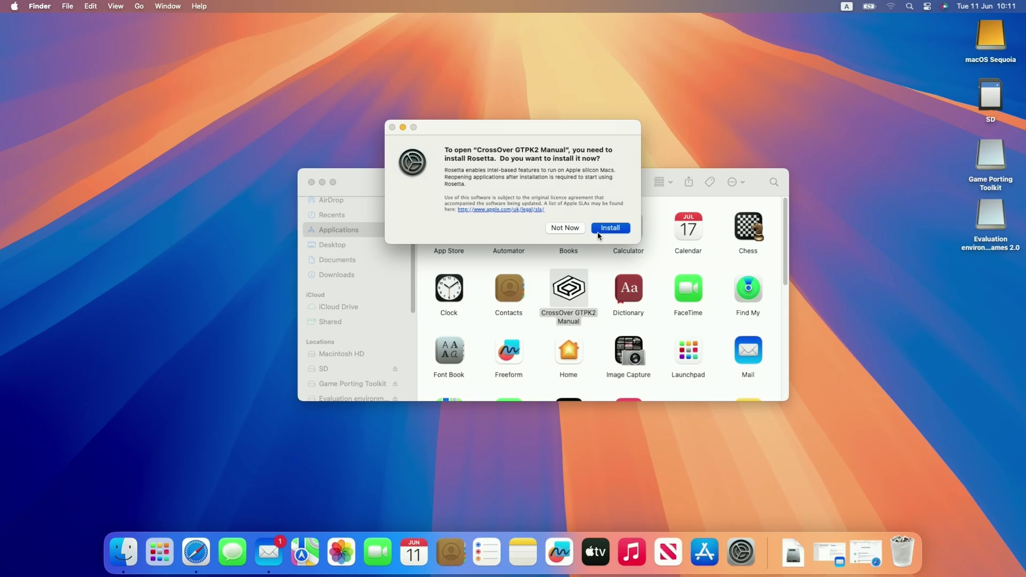
{"action": "left_click", "coordinate": [599, 229]}
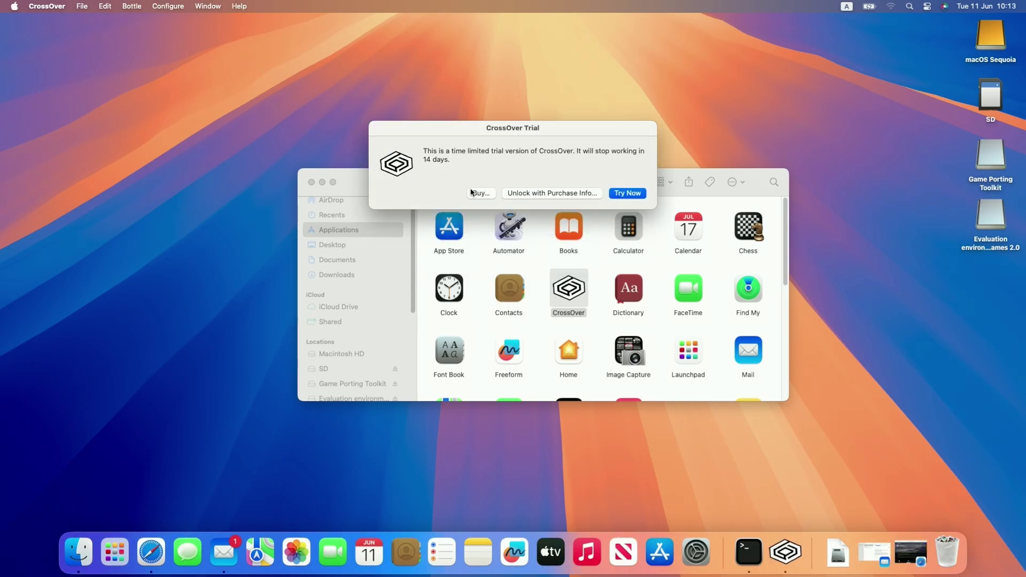
View the purchase unlock form without signing in, start CrossOver in trial mode, and quit the application.
{"action": "left_click", "coordinate": [534, 194]}
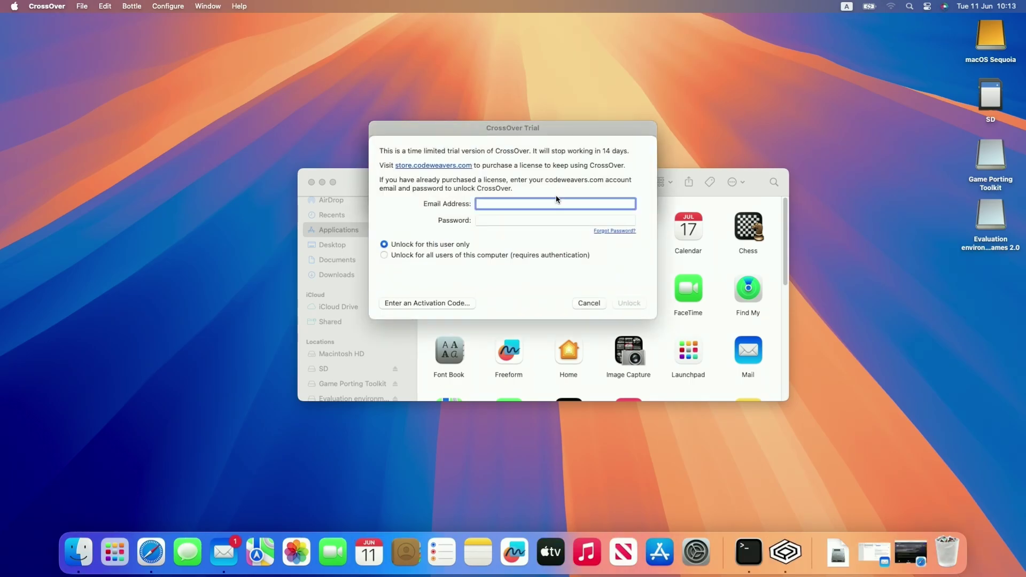
{"action": "left_click", "coordinate": [588, 303]}
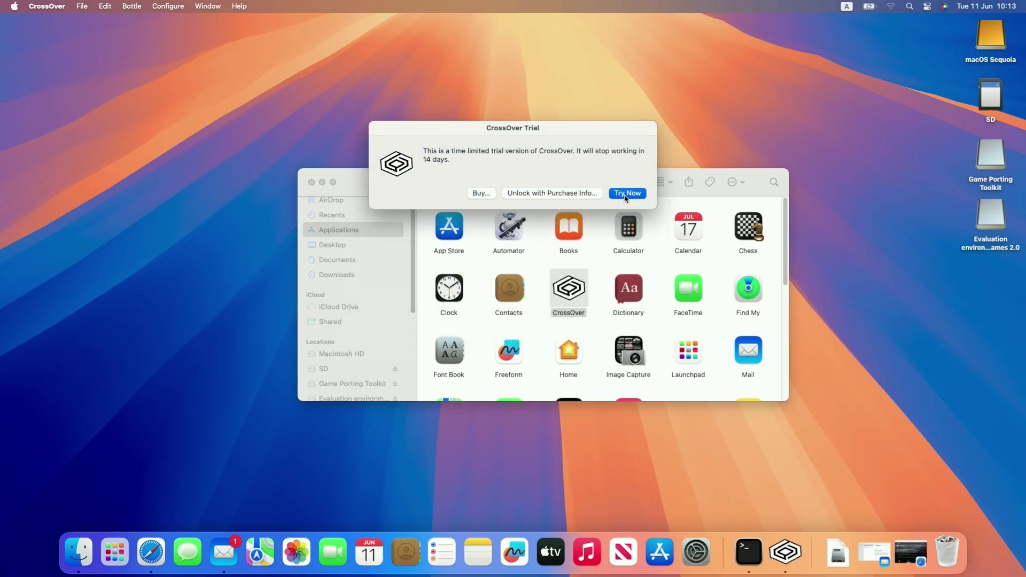
{"action": "left_click", "coordinate": [627, 193]}
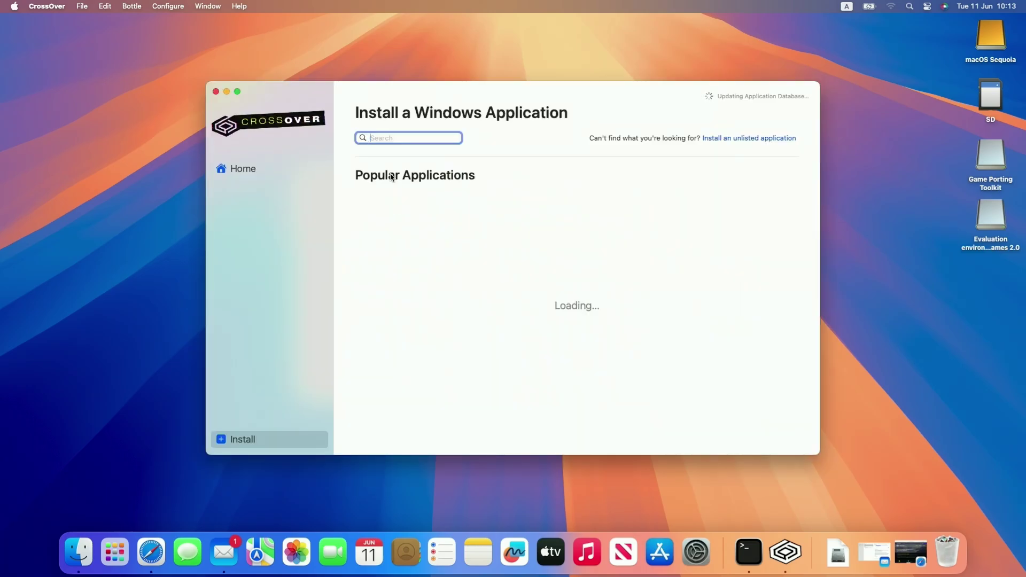
{"action": "left_click", "coordinate": [45, 6]}
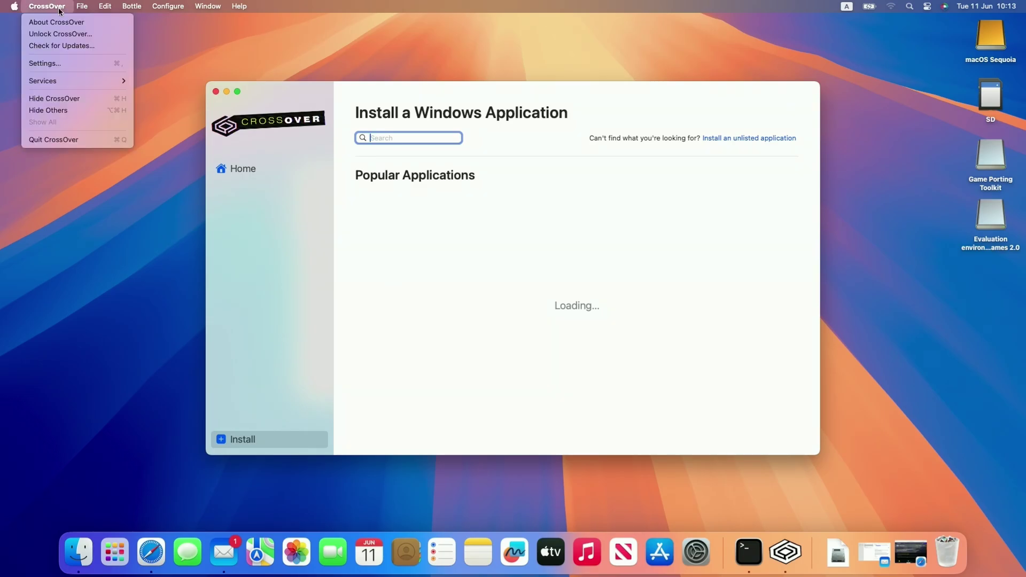
{"action": "left_click", "coordinate": [90, 140]}
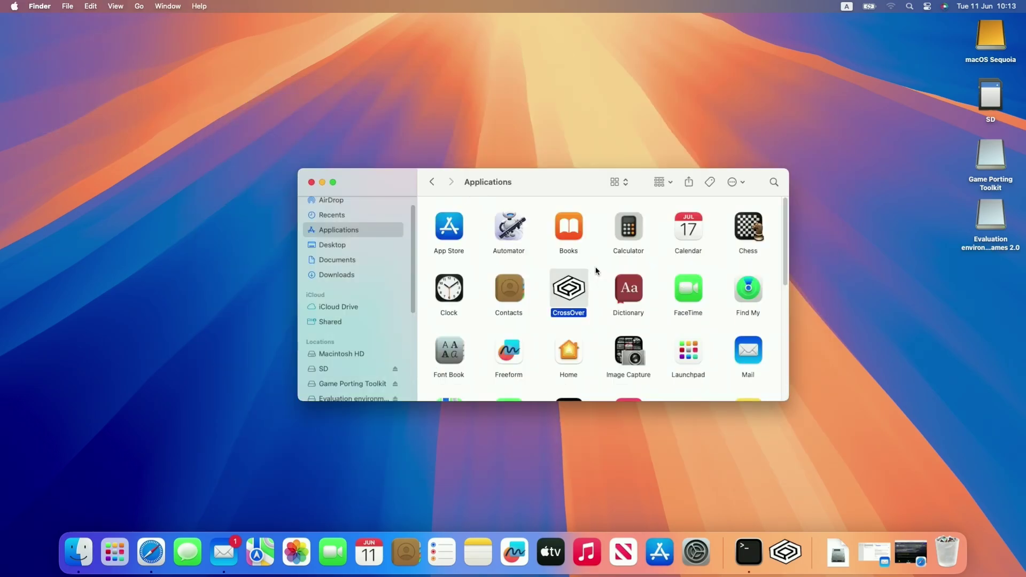
{"action": "left_click", "coordinate": [598, 270]}
{"action": "left_click", "coordinate": [572, 288]}
{"action": "left_click", "coordinate": [593, 312]}
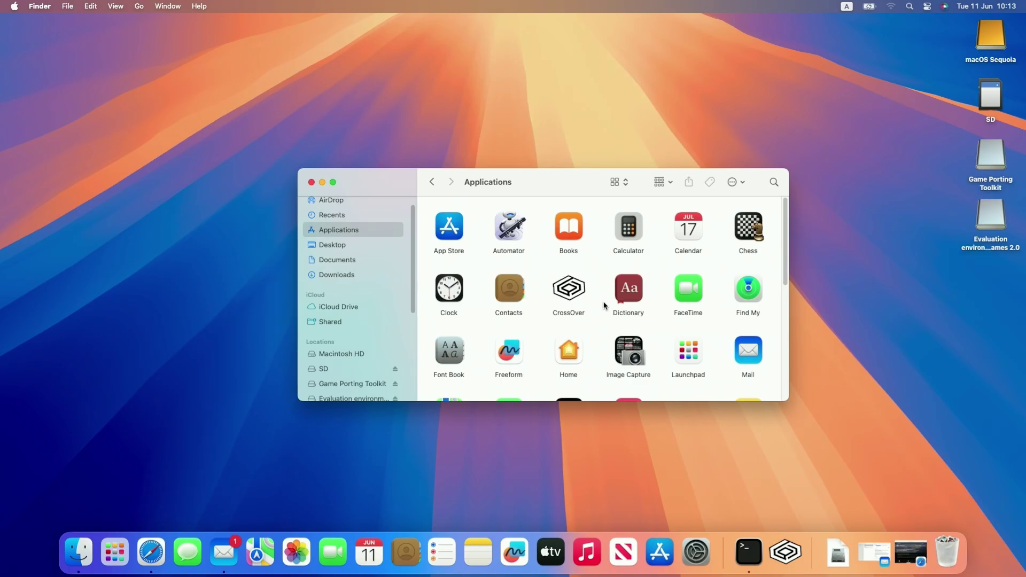
{"action": "left_click_drag", "start_coordinate": [598, 276], "coordinate": [568, 309]}
{"action": "left_click", "coordinate": [584, 321]}
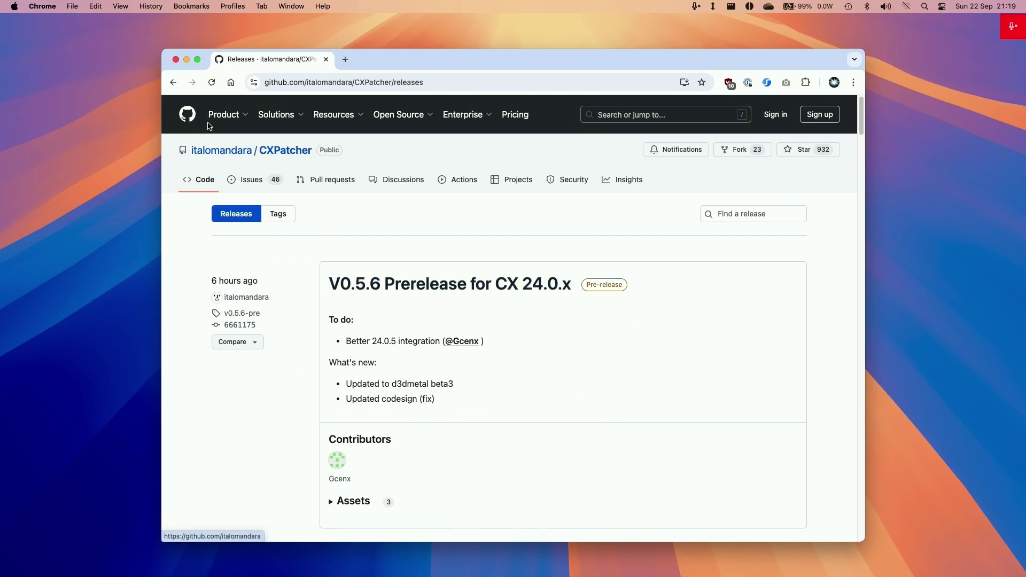
Return to the italomandara/CXPatcher repository on GitHub and open its list of releases.
{"action": "left_click", "coordinate": [173, 82]}
{"action": "left_click", "coordinate": [372, 86]}
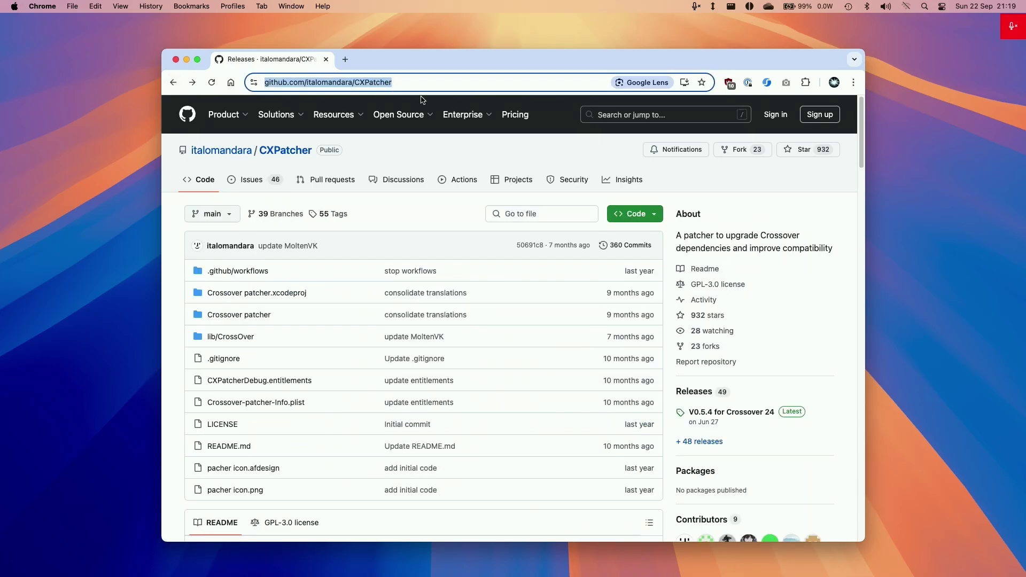
{"action": "left_click", "coordinate": [684, 395]}
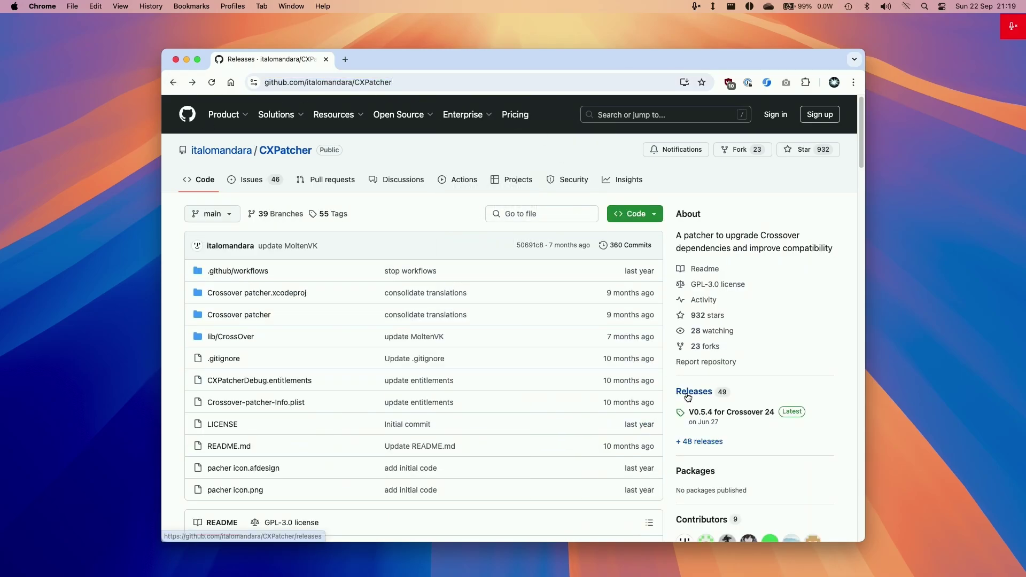
Download CXPatcher.app.zip from the assets of the V0.5.6 Prerelease for CX 24.0.x.
{"action": "left_click_drag", "start_coordinate": [325, 287], "coordinate": [570, 290]}
{"action": "left_click", "coordinate": [571, 290]}
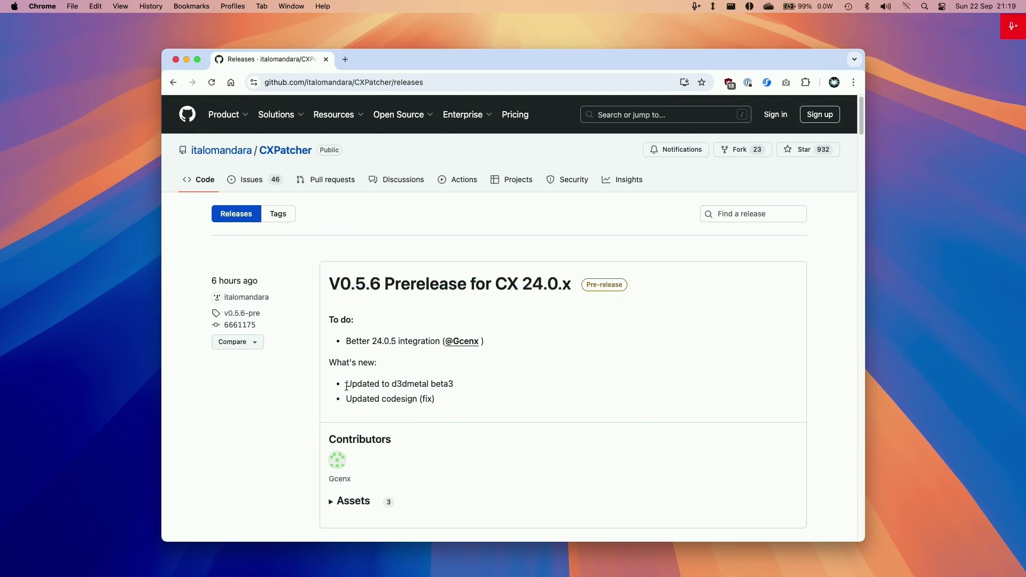
{"action": "left_click_drag", "start_coordinate": [392, 384], "coordinate": [460, 381]}
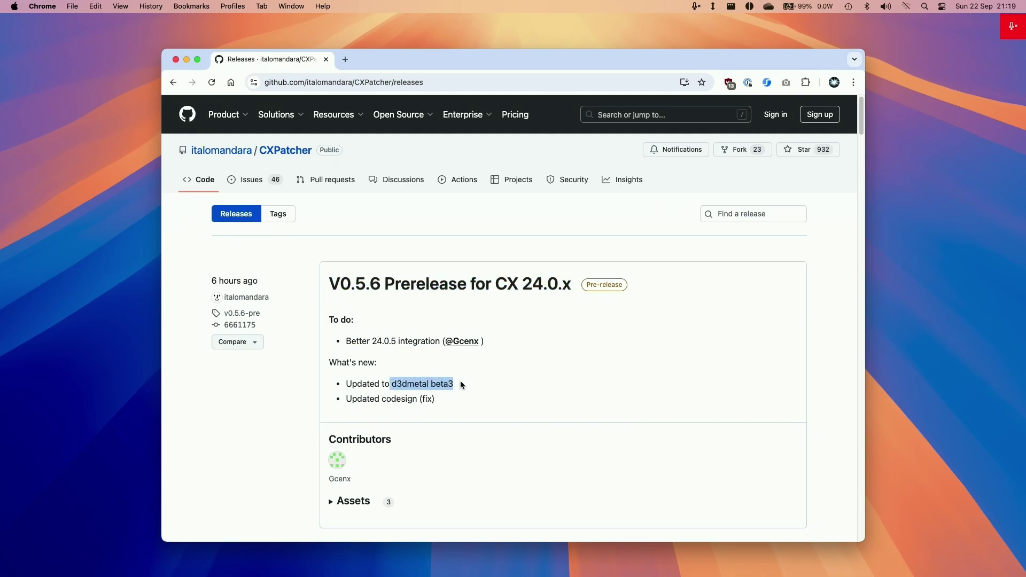
{"action": "left_click", "coordinate": [460, 381]}
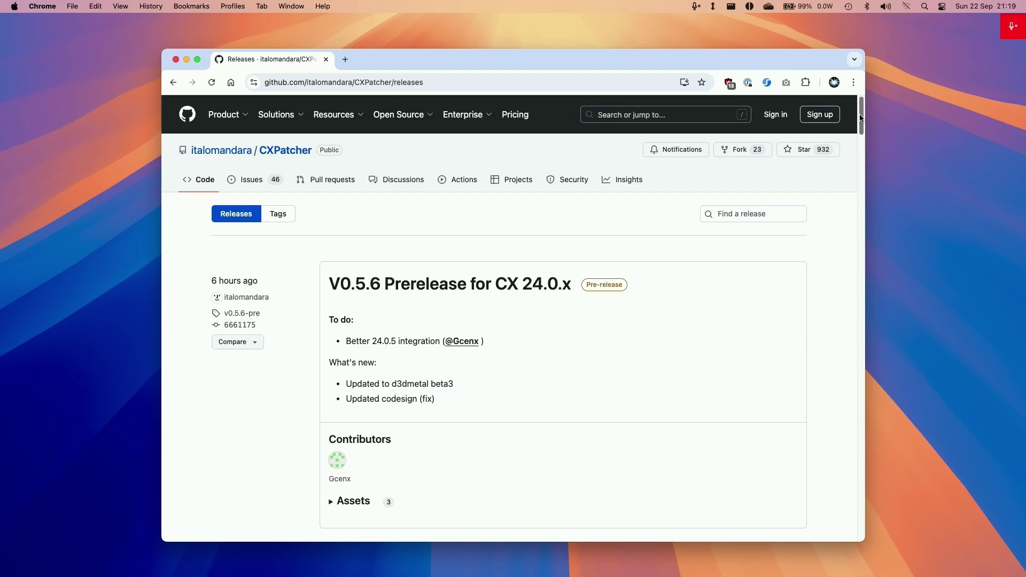
{"action": "scroll", "coordinate": [472, 328], "scroll_direction": "down", "scroll_amount": 3}
{"action": "left_click", "coordinate": [333, 372]}
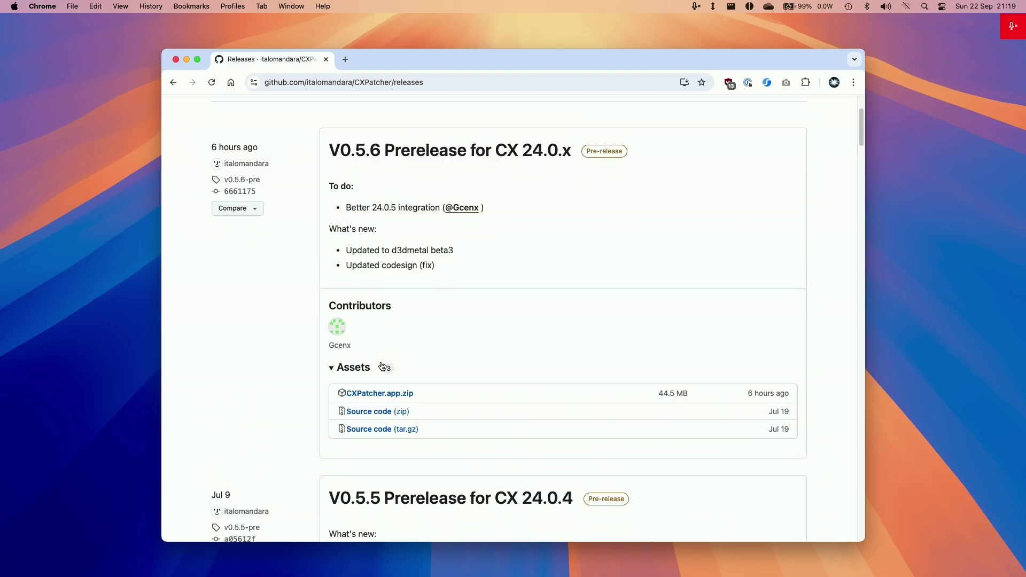
{"action": "left_click", "coordinate": [352, 394]}
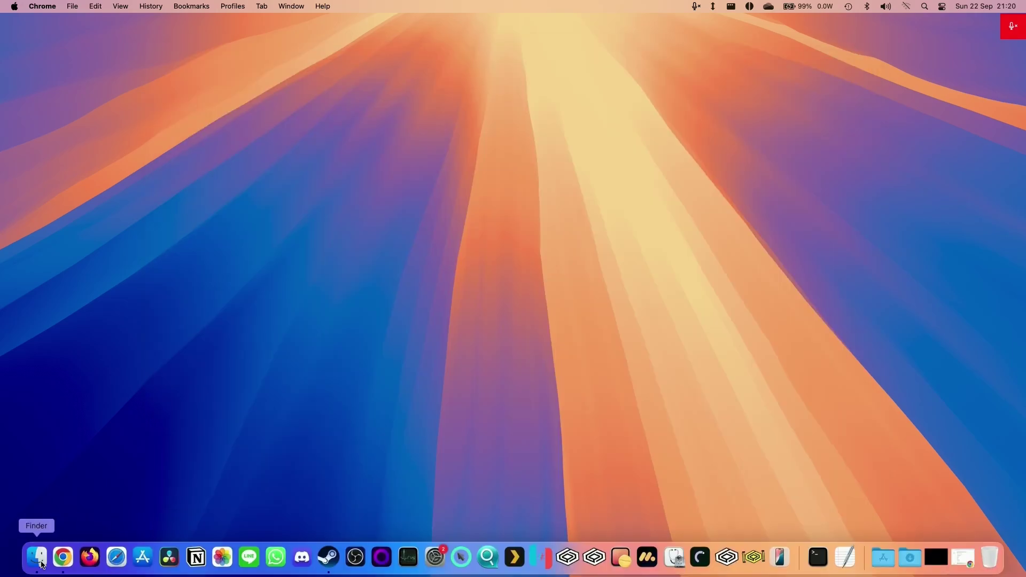
Extract CXPatcher.app.zip in the Downloads folder and move the CXPatcher app into Applications.
{"action": "left_click", "coordinate": [38, 555]}
{"action": "left_click", "coordinate": [306, 198]}
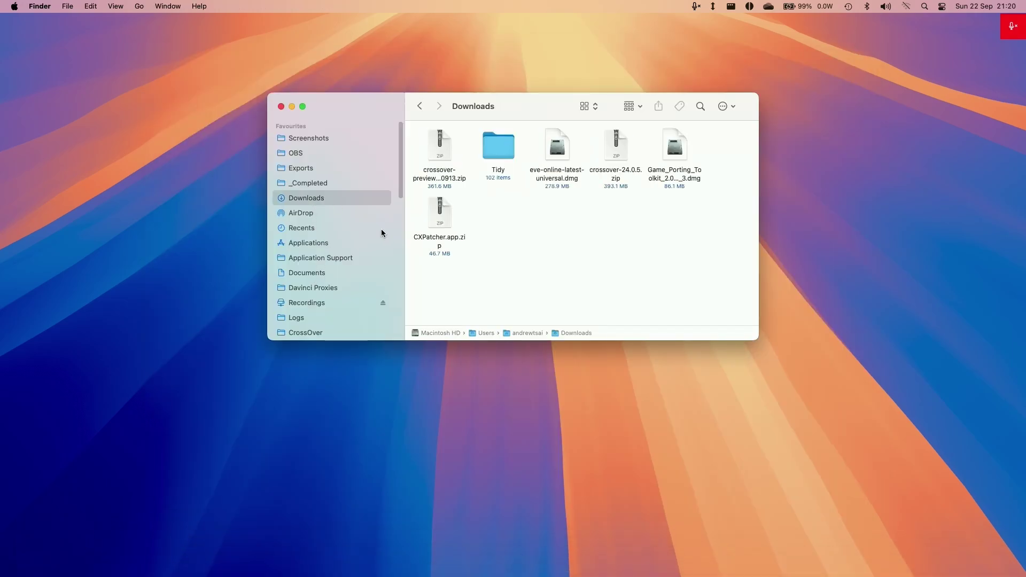
{"action": "double_click", "coordinate": [443, 211]}
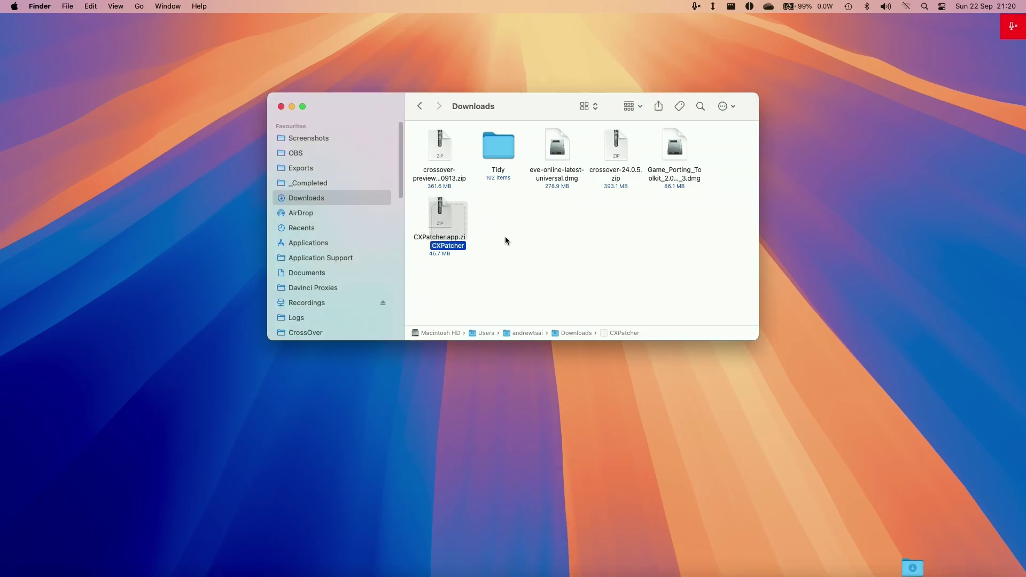
{"action": "left_click_drag", "start_coordinate": [506, 220], "coordinate": [364, 246]}
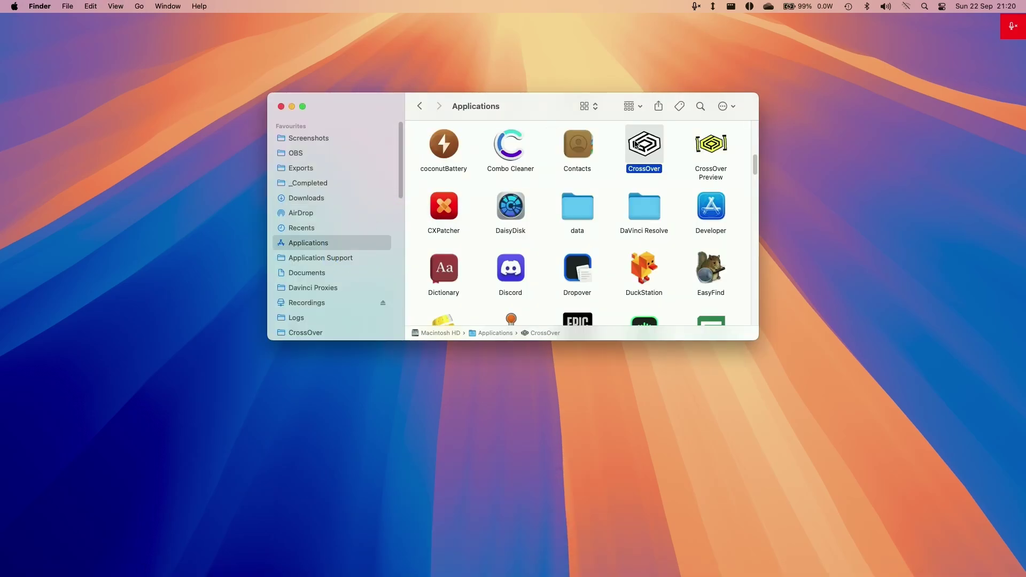
Try to open CXPatcher from the Applications folder, leaving the app in place.
{"action": "mouse_move", "coordinate": [854, 574]}
{"action": "double_click", "coordinate": [443, 208]}
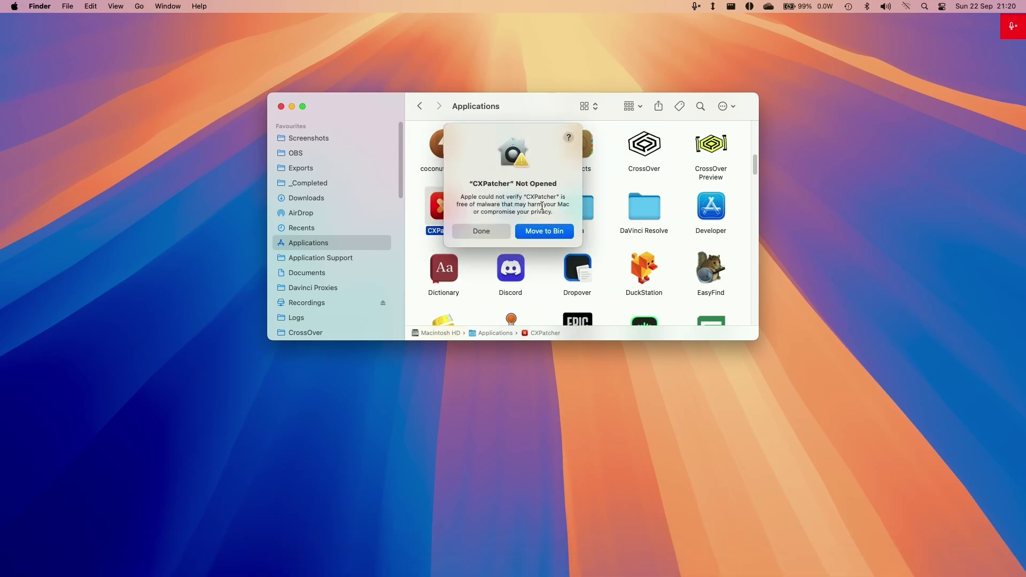
{"action": "right_click", "coordinate": [442, 205]}
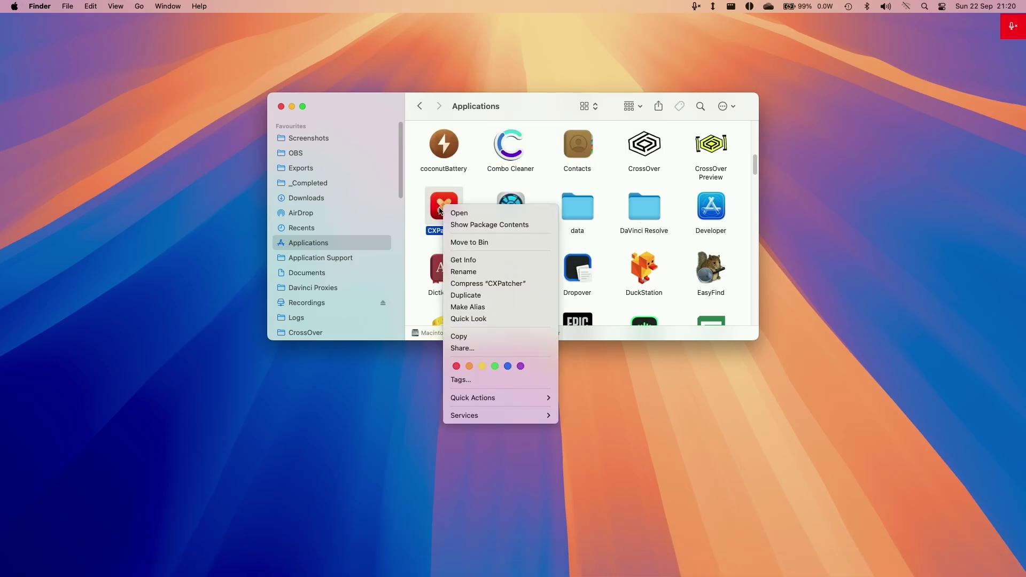
{"action": "left_click", "coordinate": [184, 112]}
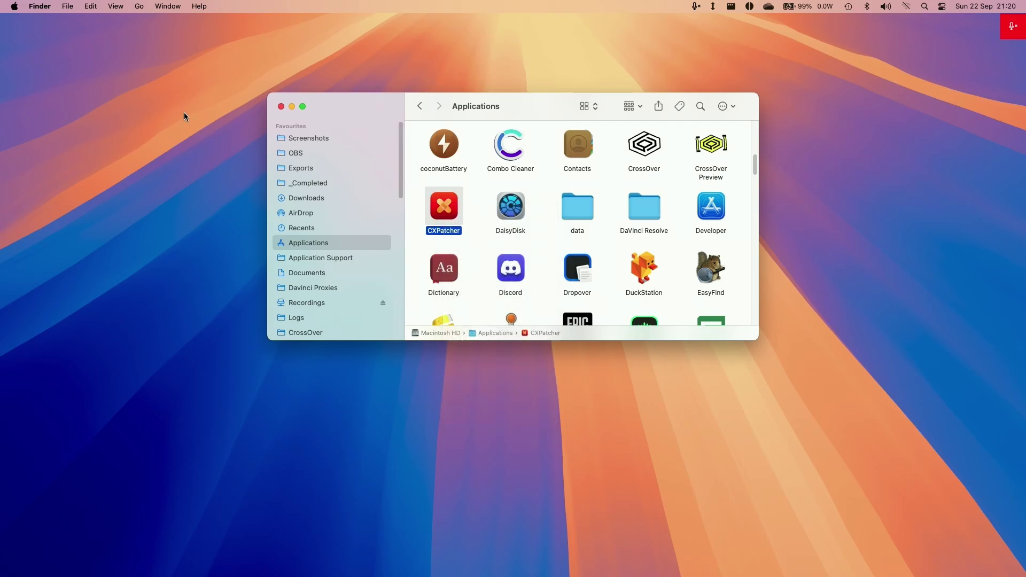
Open the Privacy & Security settings in System Settings and choose to open the blocked CXPatcher app anyway.
{"action": "left_click", "coordinate": [12, 6]}
{"action": "left_click", "coordinate": [15, 41]}
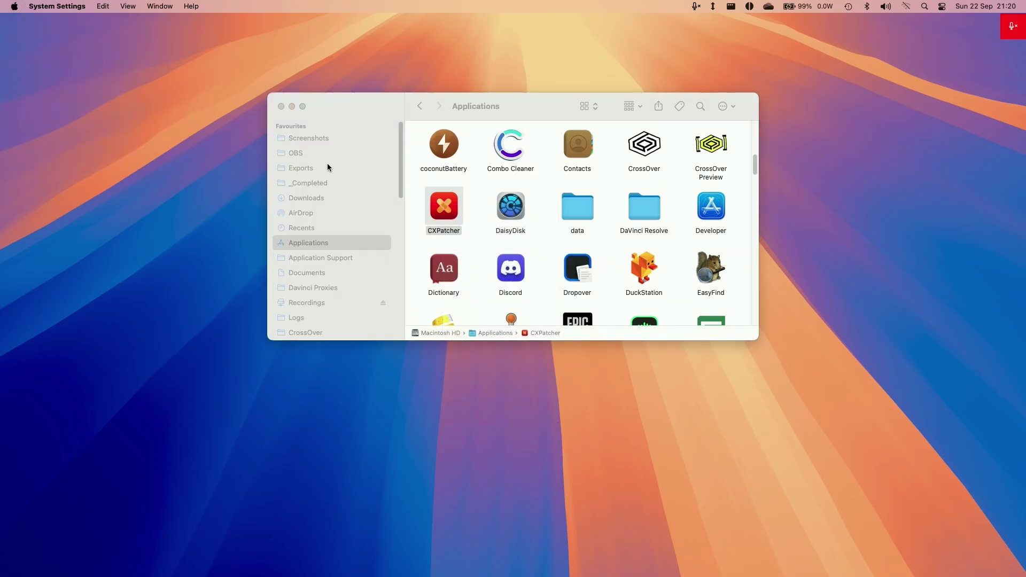
{"action": "scroll", "coordinate": [680, 423], "scroll_direction": "down", "scroll_amount": 5}
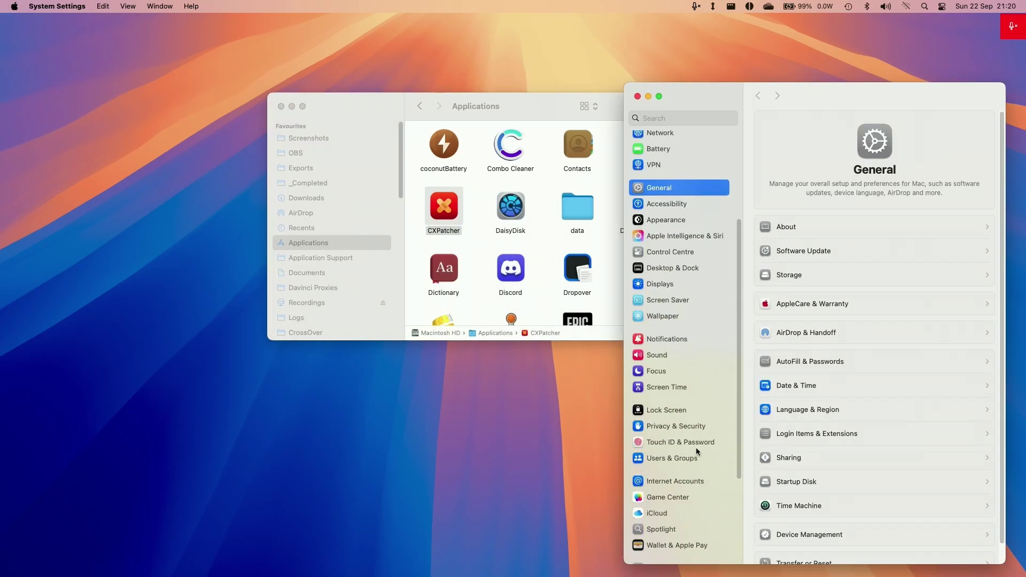
{"action": "left_click", "coordinate": [687, 427]}
{"action": "scroll", "coordinate": [990, 368], "scroll_direction": "down", "scroll_amount": 10}
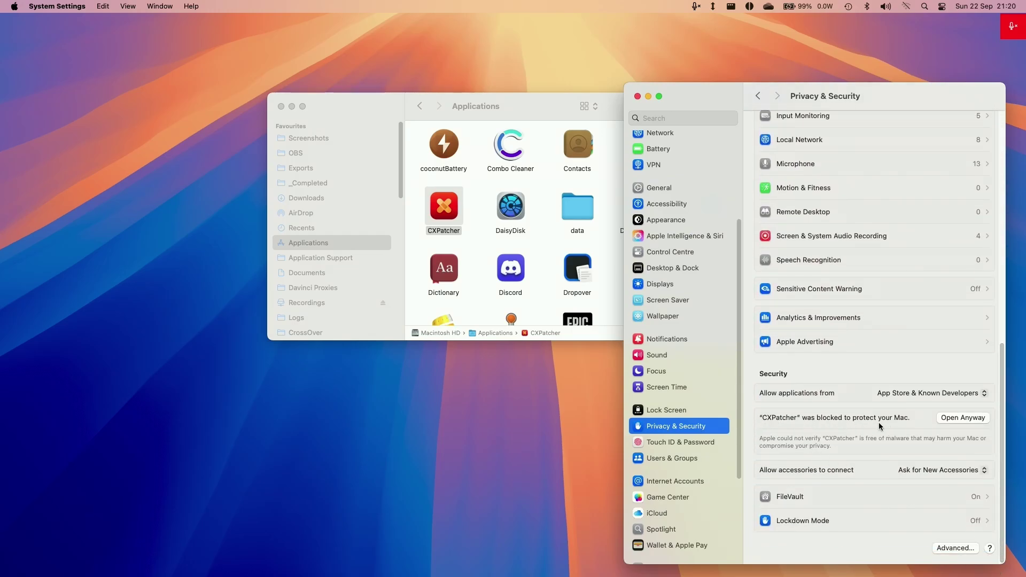
{"action": "left_click", "coordinate": [962, 418]}
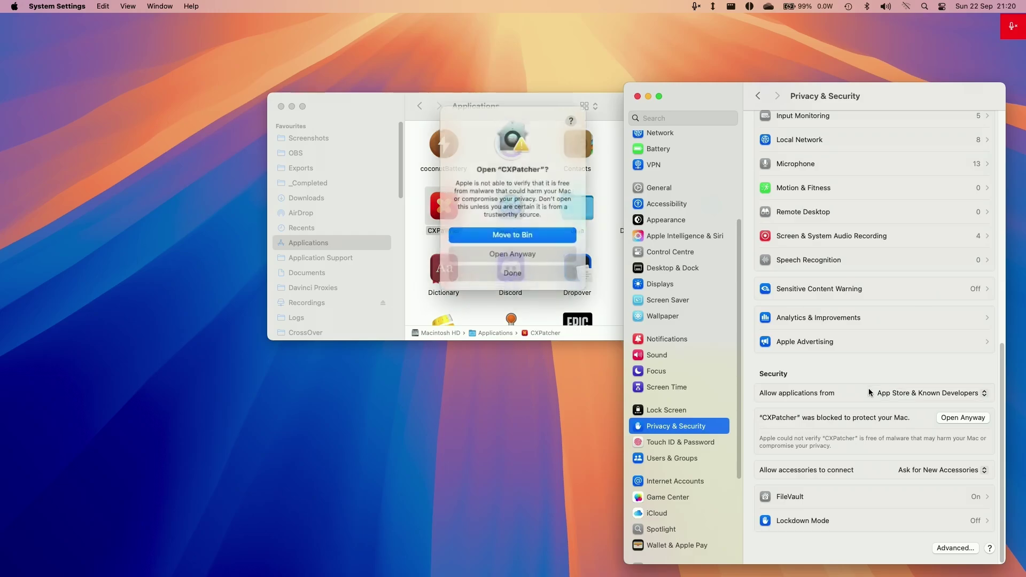
Confirm opening CXPatcher, close System Settings and authorise the launch with the administrator's password.
{"action": "left_click", "coordinate": [637, 96]}
{"action": "left_click", "coordinate": [524, 252]}
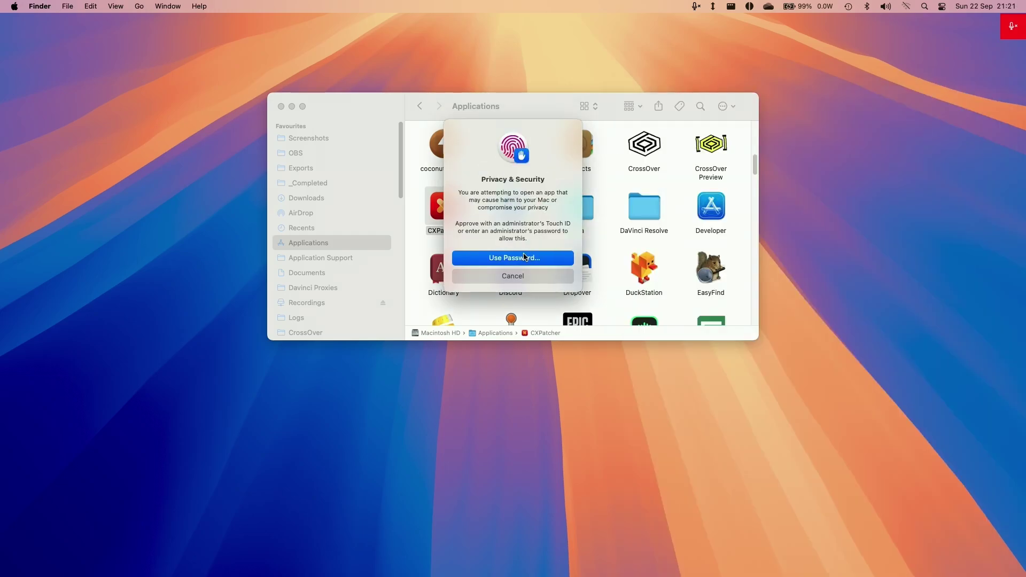
{"action": "left_click", "coordinate": [524, 258]}
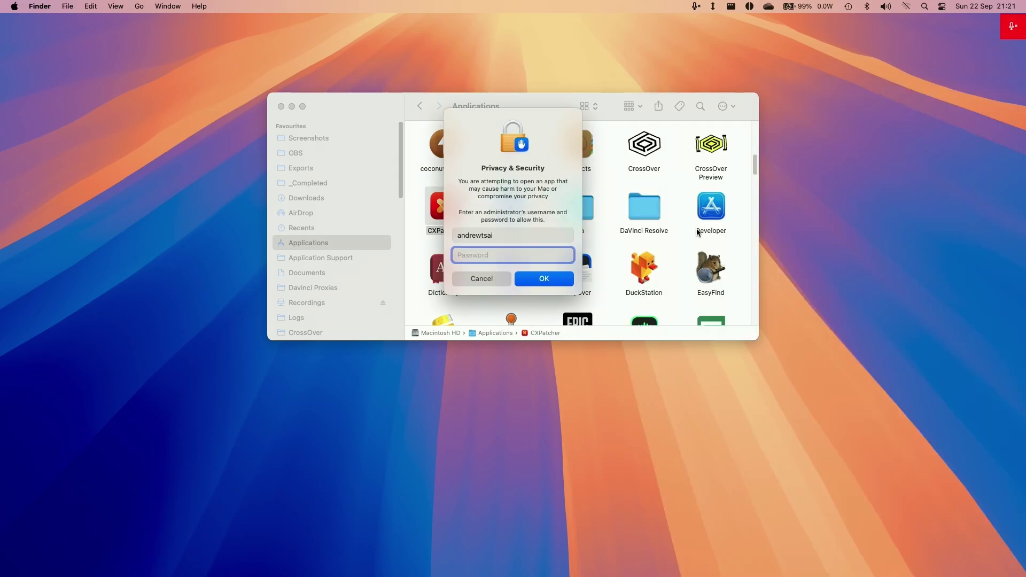
{"action": "type", "text": "****"}
{"action": "key", "text": "Return"}
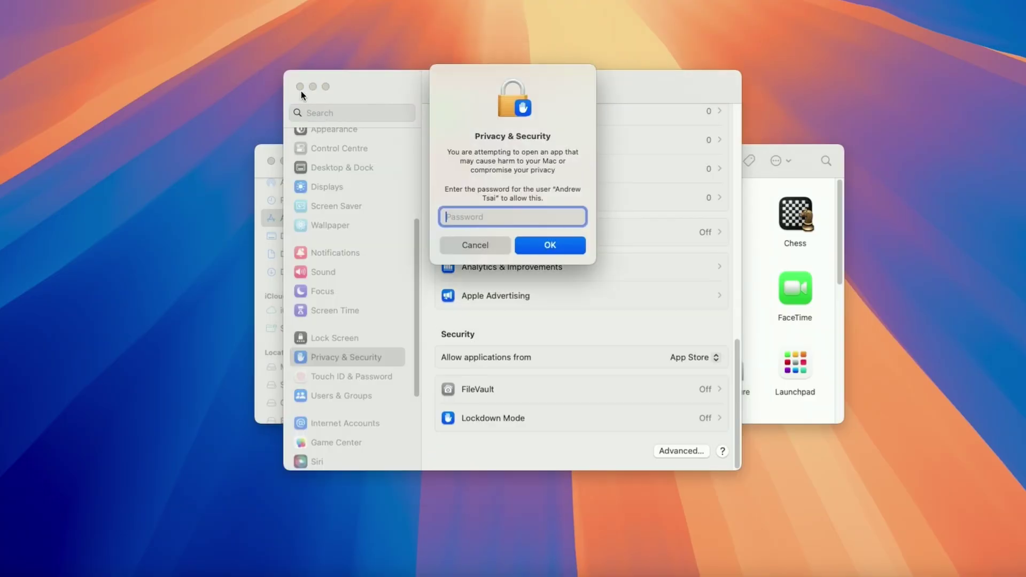
{"action": "left_click", "coordinate": [300, 89]}
{"action": "left_click", "coordinate": [554, 225]}
{"action": "type", "text": "****"}
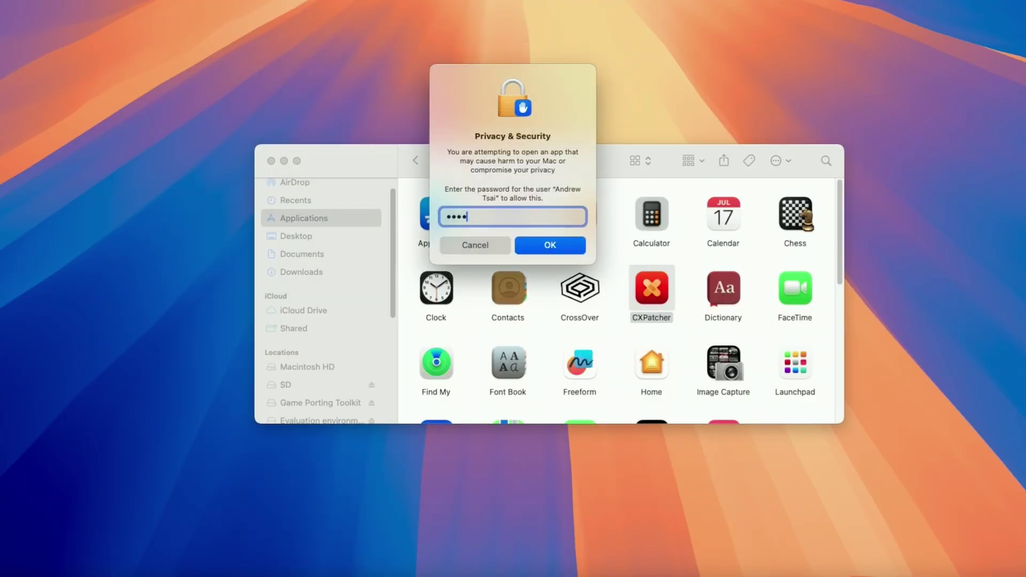
{"action": "type", "text": "*****"}
{"action": "left_click", "coordinate": [556, 250]}
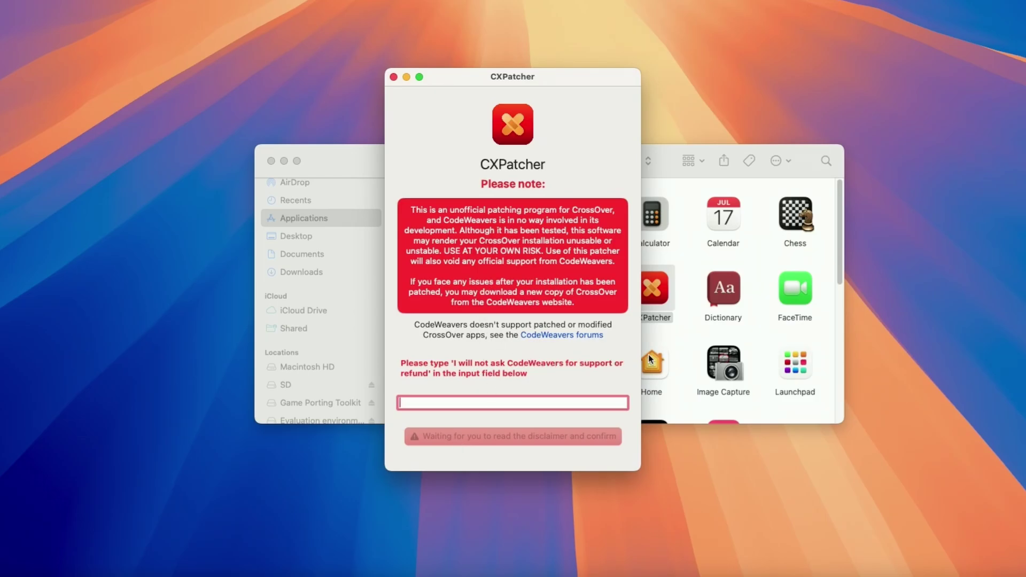
Enter "I will not ask CodeWeavers for support or refund" in CXPatcher's disclaimer and agree to proceed.
{"action": "type", "text": "I will not ask CodeWeavers for supp"}
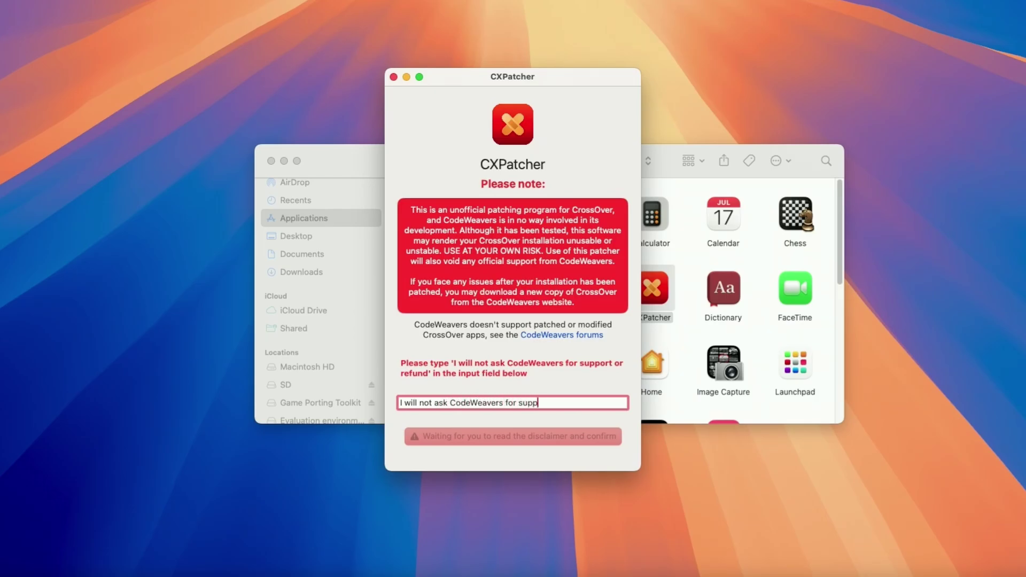
{"action": "type", "text": "ort or refund"}
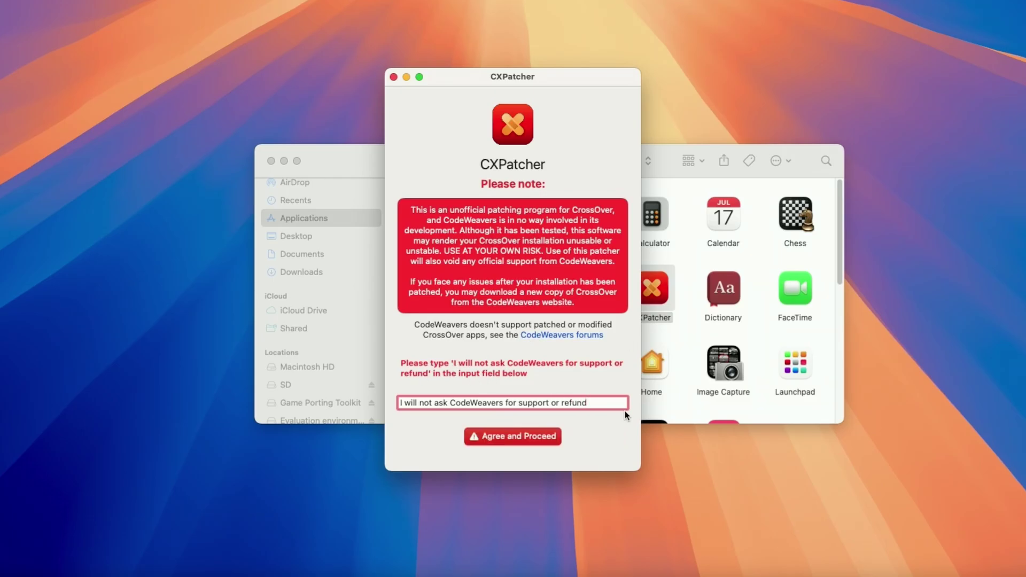
{"action": "left_click_drag", "start_coordinate": [606, 402], "coordinate": [398, 390]}
{"action": "left_click", "coordinate": [443, 403]}
{"action": "left_click", "coordinate": [515, 436]}
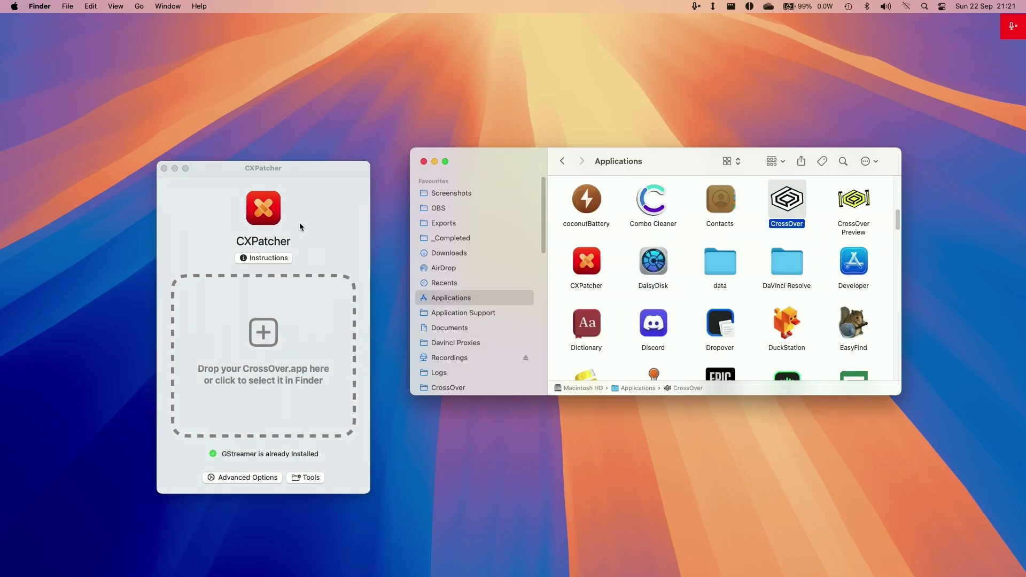
Enable Always Advertises AVX in CXPatcher's advanced options, patch the CrossOver app from Applications, and close CXPatcher.
{"action": "left_click", "coordinate": [306, 168]}
{"action": "left_click", "coordinate": [246, 437]}
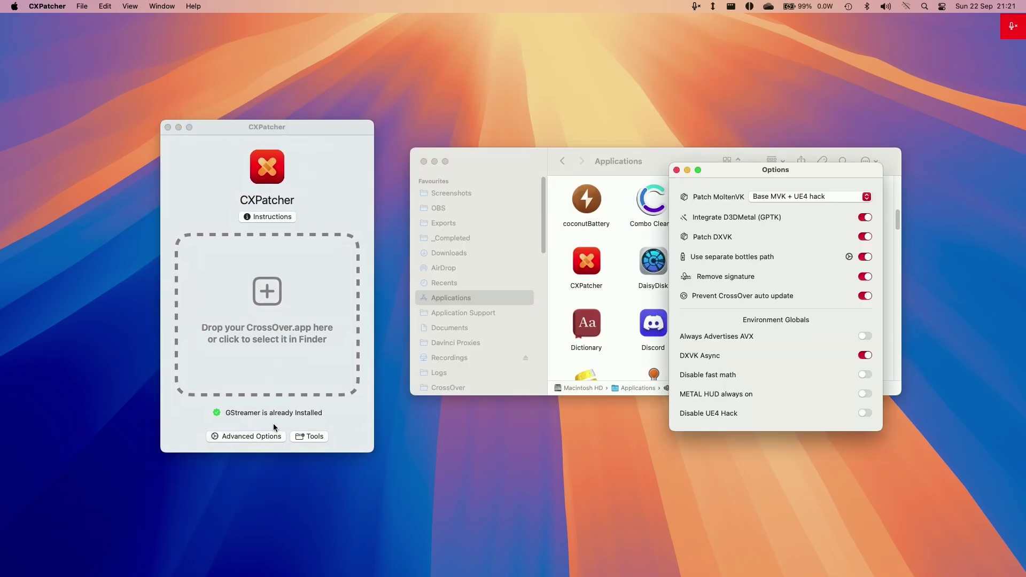
{"action": "left_click_drag", "start_coordinate": [744, 170], "coordinate": [414, 238]}
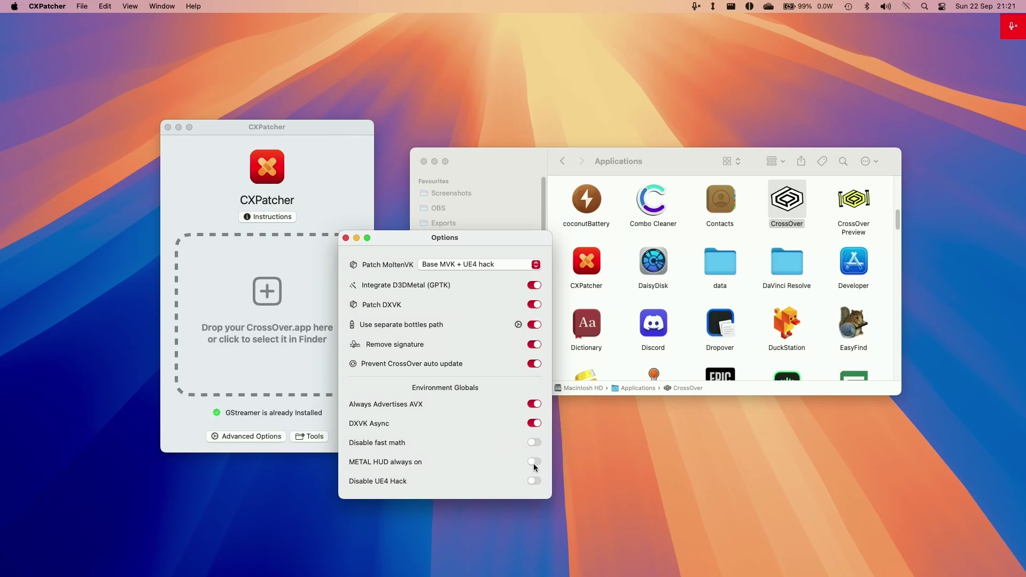
{"action": "left_click_drag", "start_coordinate": [786, 199], "coordinate": [304, 311]}
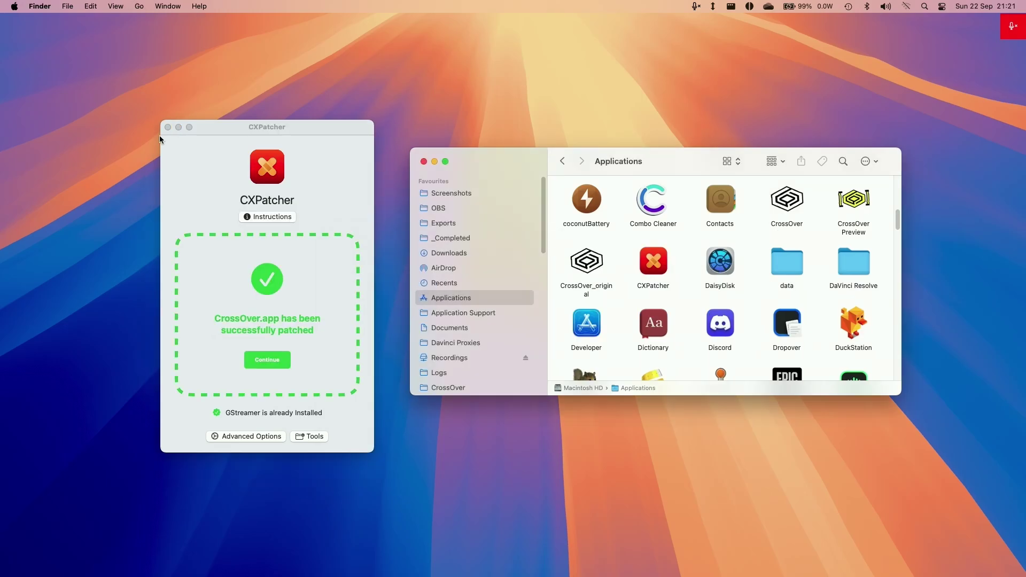
{"action": "left_click", "coordinate": [168, 127]}
Open the patched CrossOver from Applications and install Steam in it, finishing the setup with Run Steam enabled.
{"action": "left_click_drag", "start_coordinate": [589, 162], "coordinate": [465, 162]}
{"action": "double_click", "coordinate": [663, 199]}
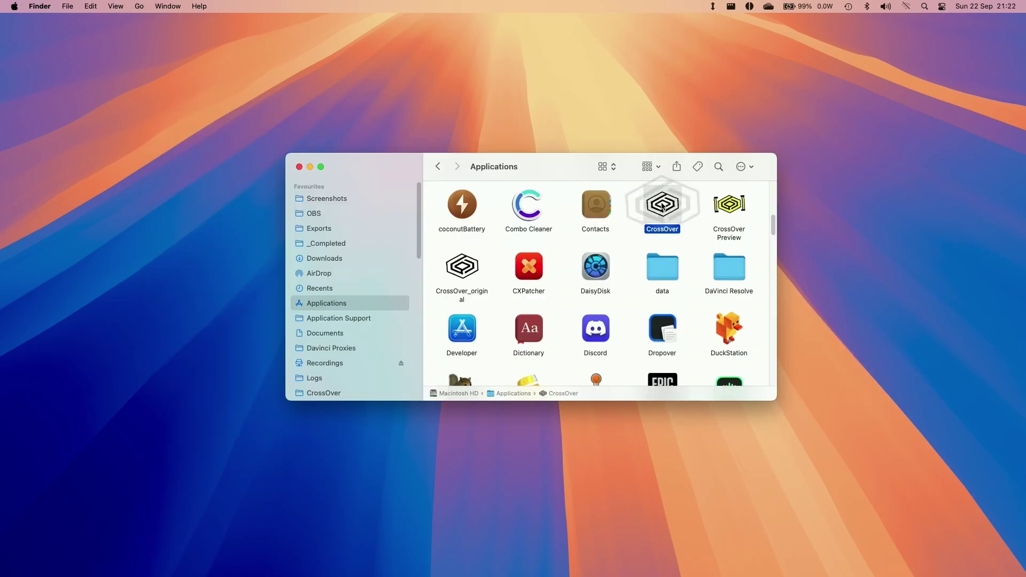
{"action": "type", "text": "s"}
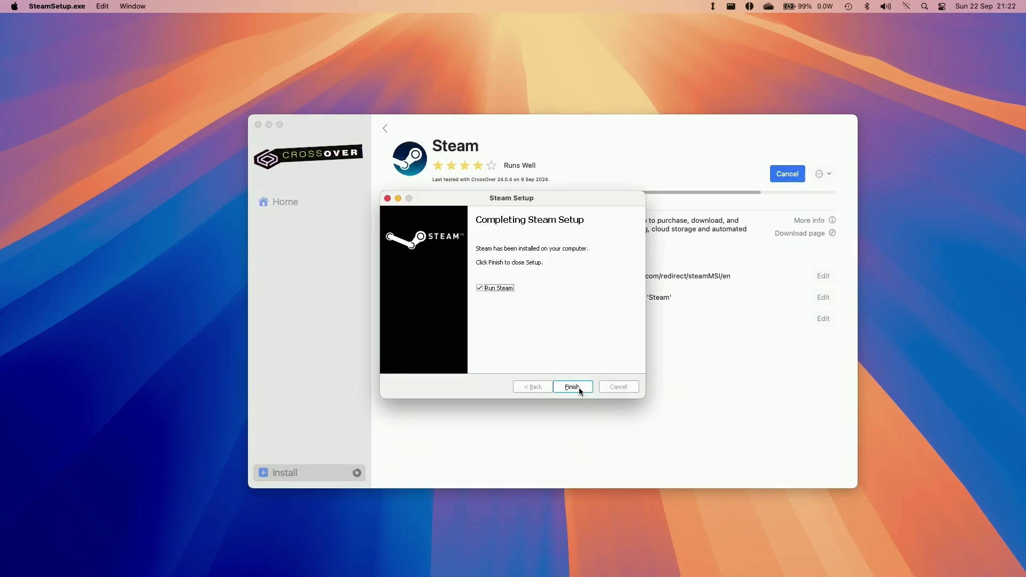
{"action": "left_click", "coordinate": [580, 390]}
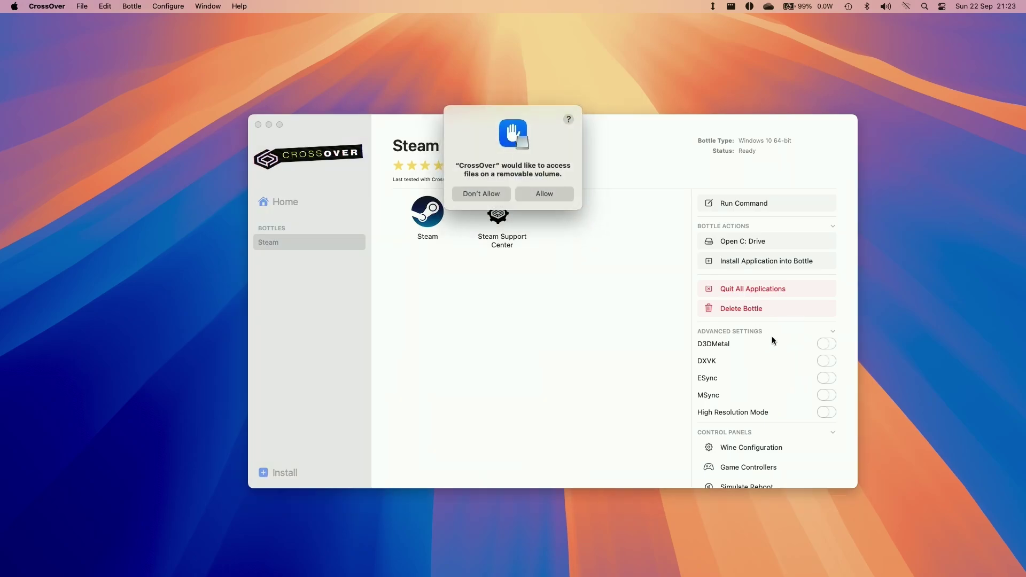
Allow CrossOver to access files on the removable volume and enable D3DMetal and MSync for the Steam bottle.
{"action": "left_click", "coordinate": [549, 195]}
{"action": "left_click", "coordinate": [544, 214]}
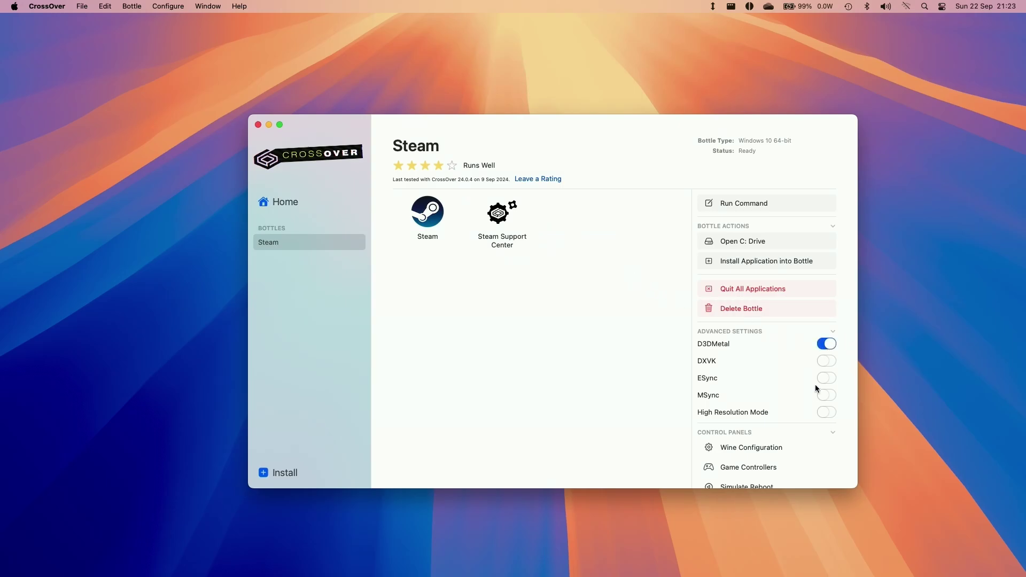
{"action": "left_click", "coordinate": [826, 395]}
{"action": "left_click", "coordinate": [556, 356]}
Launch Steam from its CrossOver bottle and open the game library.
{"action": "double_click", "coordinate": [440, 223]}
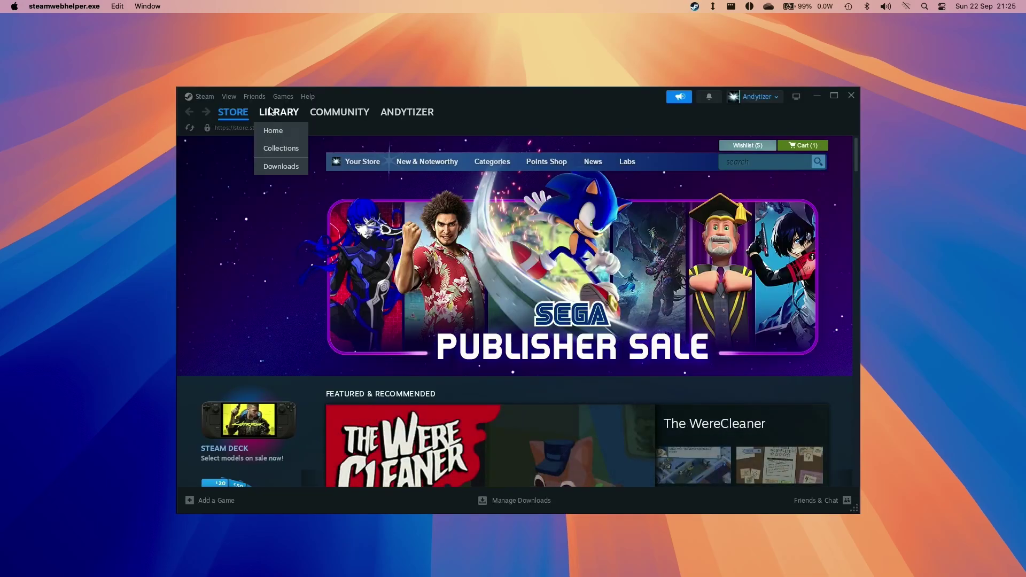
{"action": "left_click", "coordinate": [270, 111]}
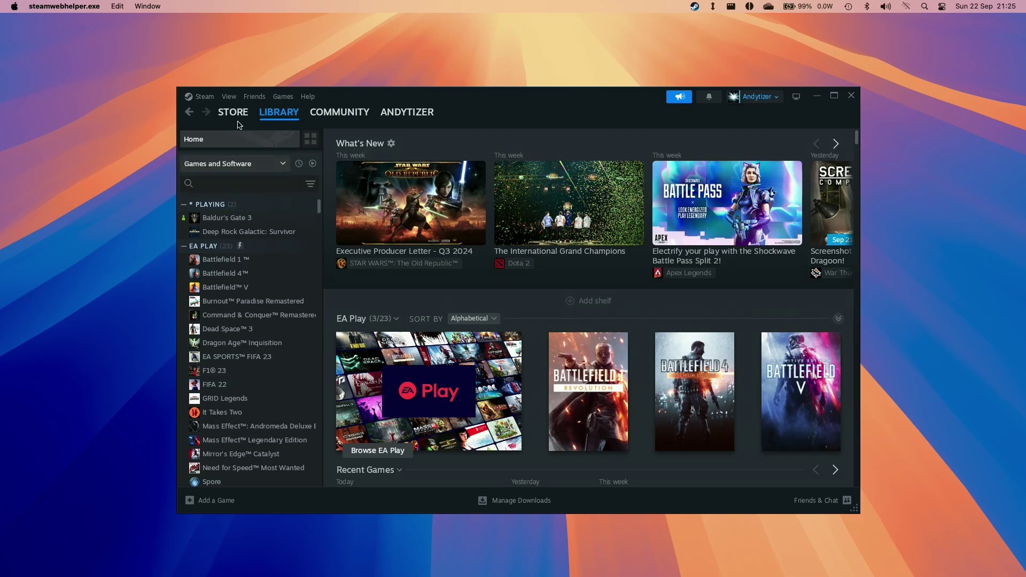
Search the Steam store for "silent hill 2" and look through the SILENT HILL 2 page down to its purchase options.
{"action": "left_click", "coordinate": [234, 112]}
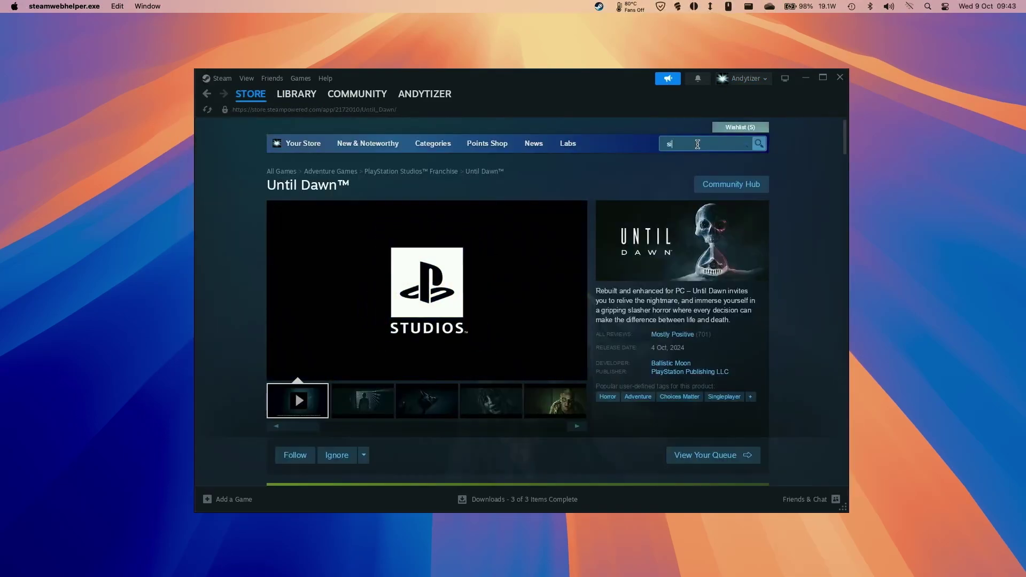
{"action": "type", "text": "lent hill 2"}
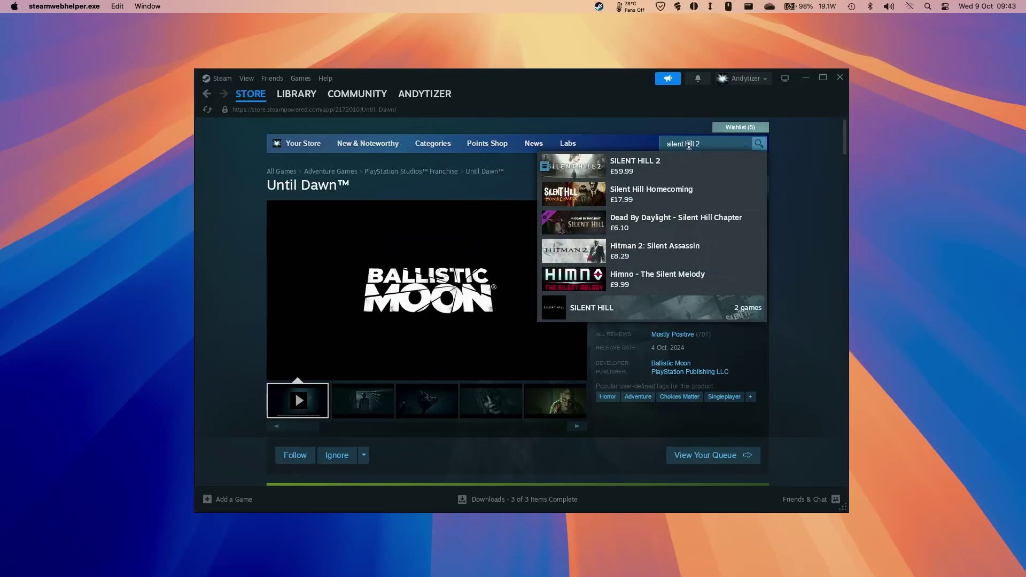
{"action": "left_click", "coordinate": [588, 166]}
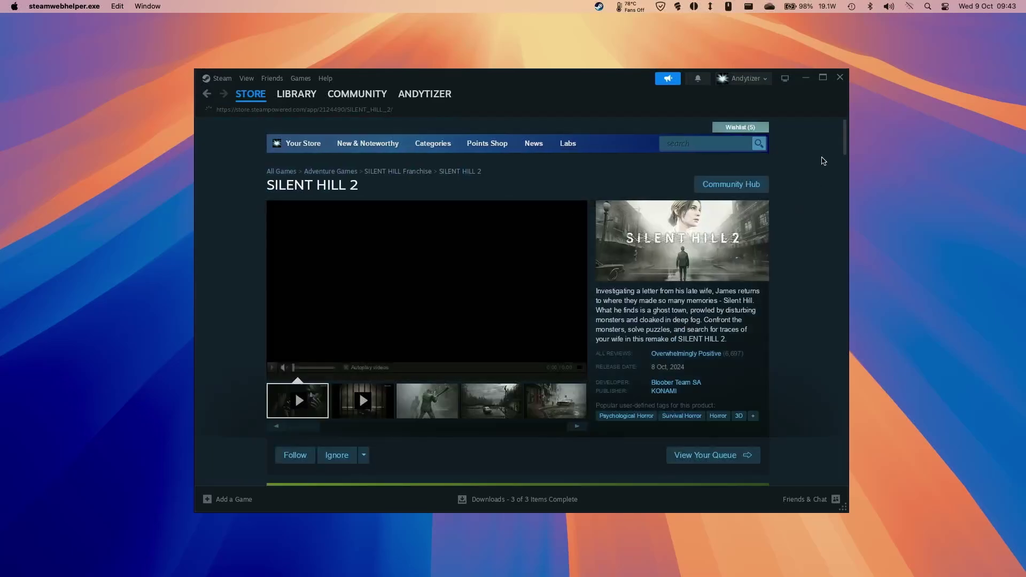
{"action": "scroll", "coordinate": [436, 217], "scroll_direction": "down", "scroll_amount": 3}
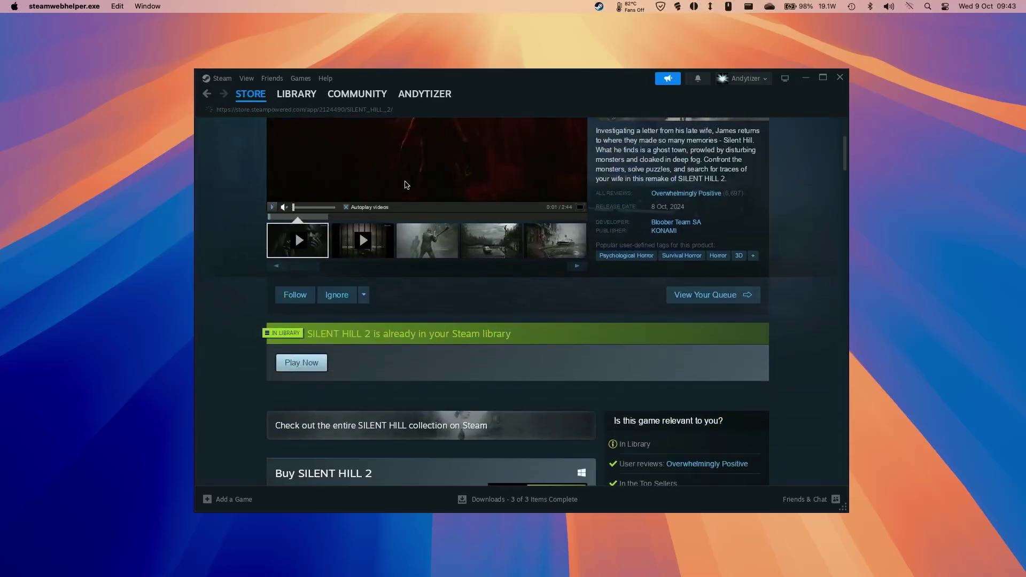
{"action": "scroll", "coordinate": [406, 184], "scroll_direction": "down", "scroll_amount": 3}
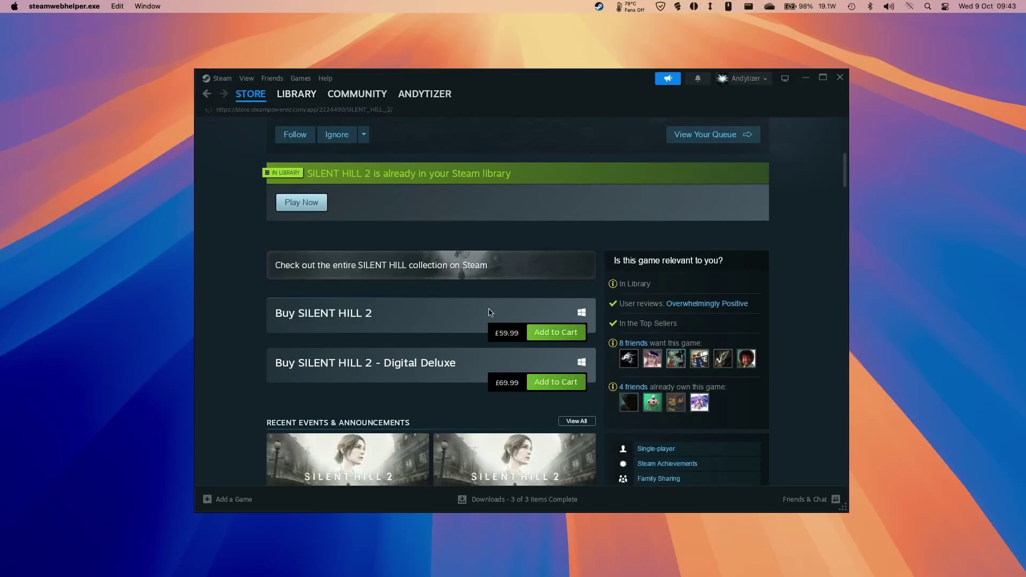
Search the Steam library for "silent" and select the game SILENT HILL 2.
{"action": "left_click", "coordinate": [295, 94]}
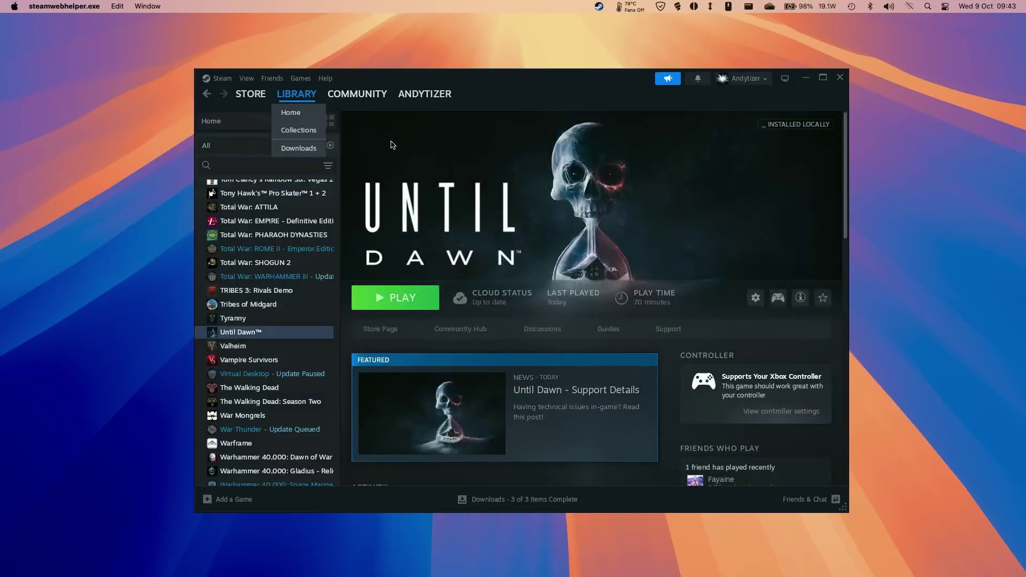
{"action": "left_click", "coordinate": [250, 165]}
{"action": "type", "text": "silent"}
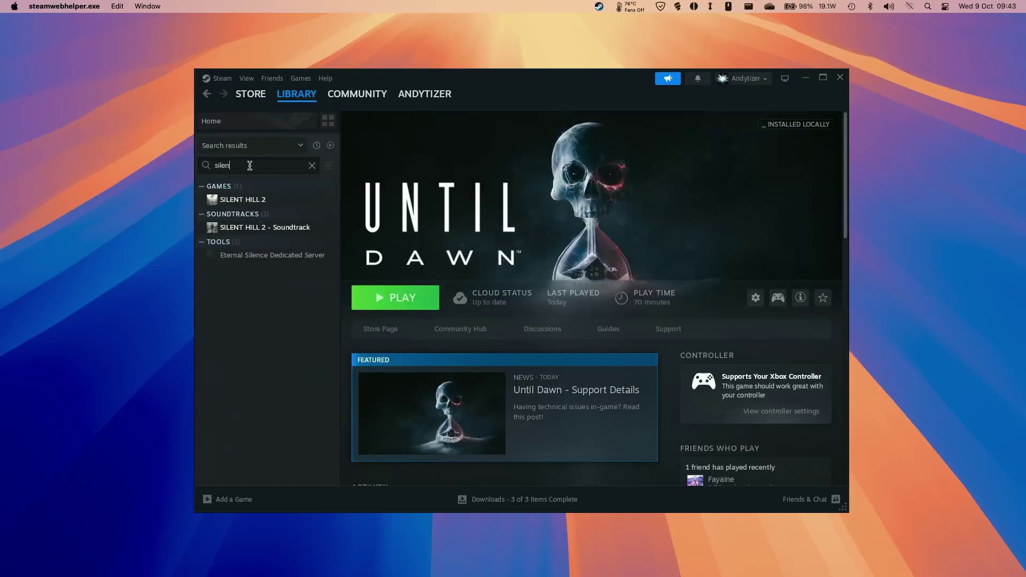
{"action": "left_click", "coordinate": [256, 199]}
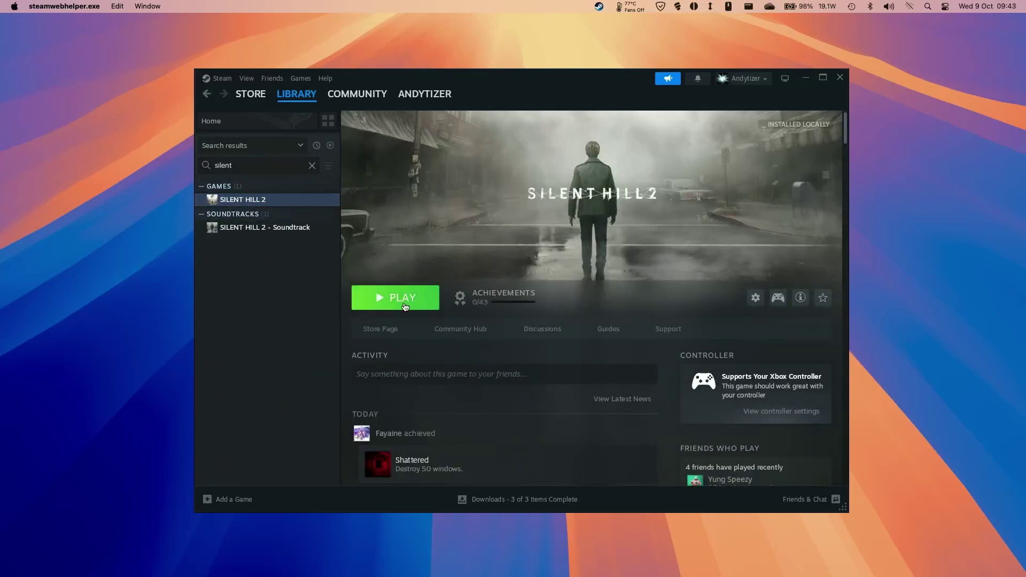
Examine the general properties and launch options of SILENT HILL 2, leaving them as they are.
{"action": "right_click", "coordinate": [270, 202]}
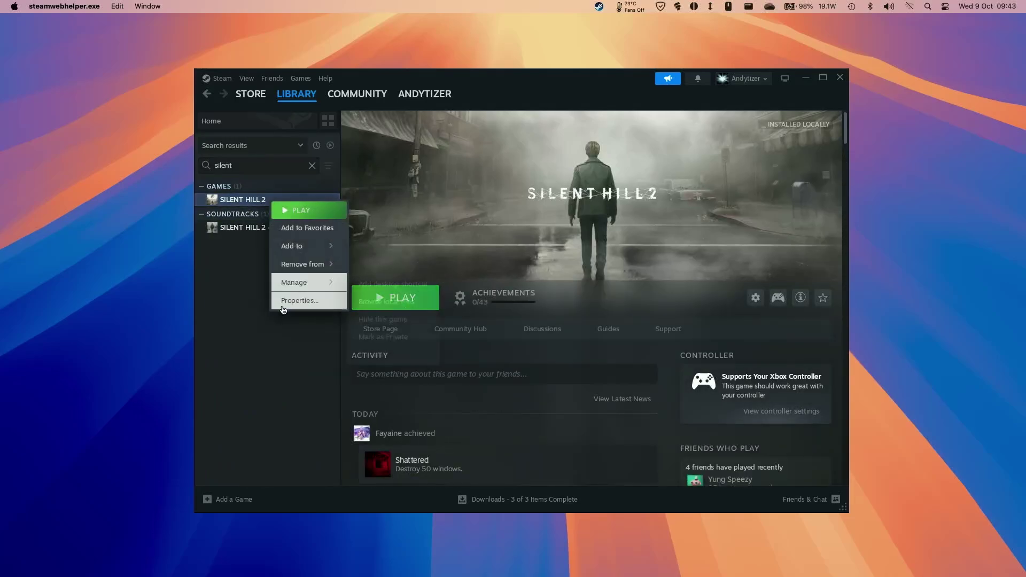
{"action": "left_click", "coordinate": [299, 299]}
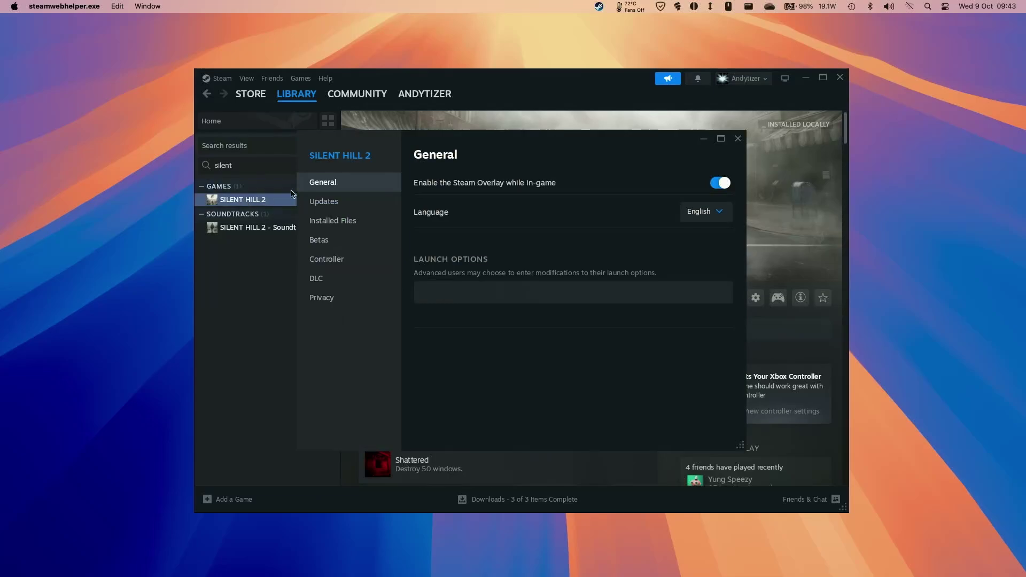
{"action": "left_click", "coordinate": [738, 138]}
{"action": "right_click", "coordinate": [310, 203]}
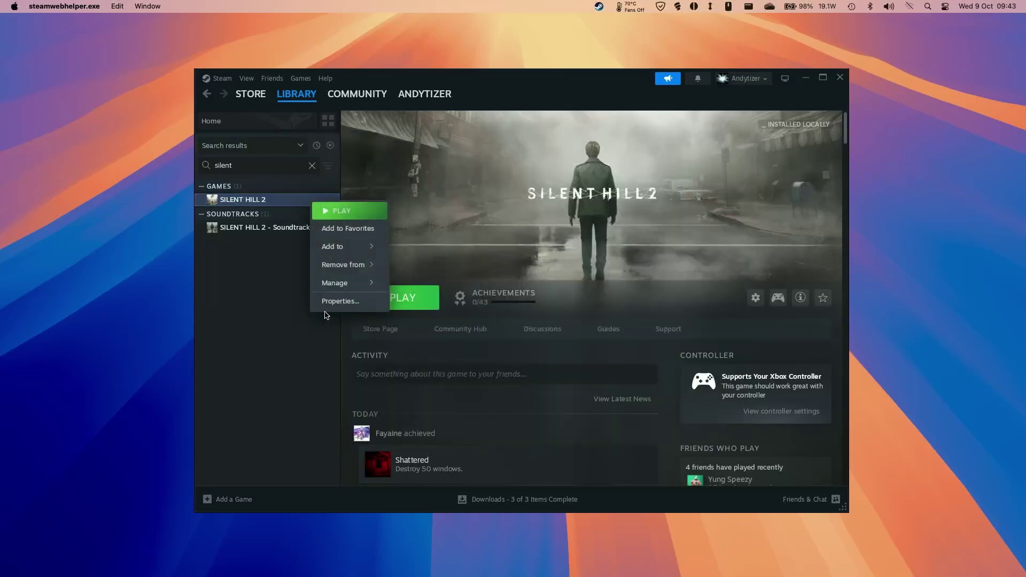
{"action": "left_click", "coordinate": [339, 298]}
{"action": "left_click", "coordinate": [494, 283]}
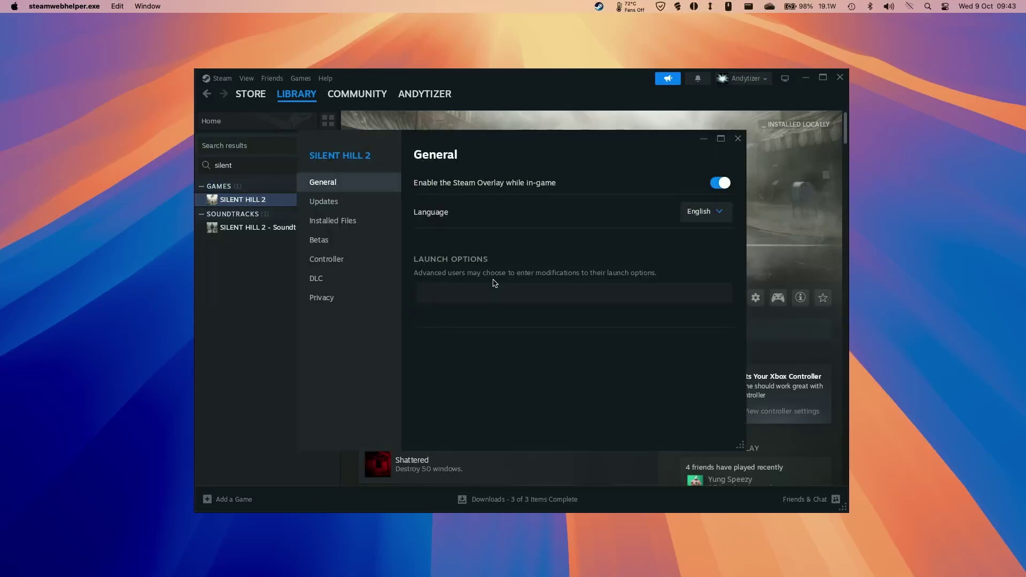
{"action": "left_click", "coordinate": [737, 139]}
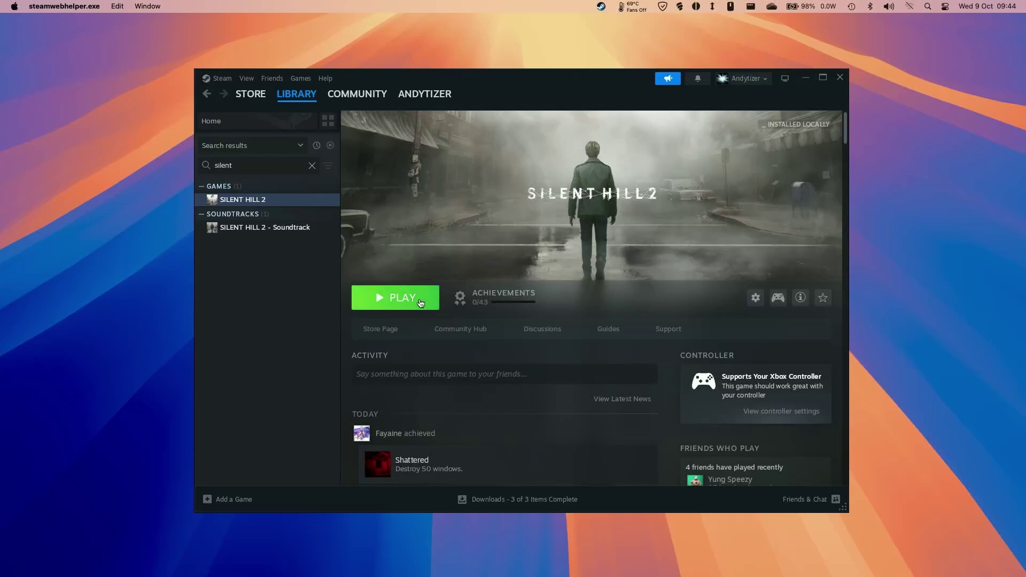
Launch SILENT HILL 2 from the Steam library and acknowledge the controller recommendation.
{"action": "left_click", "coordinate": [387, 301]}
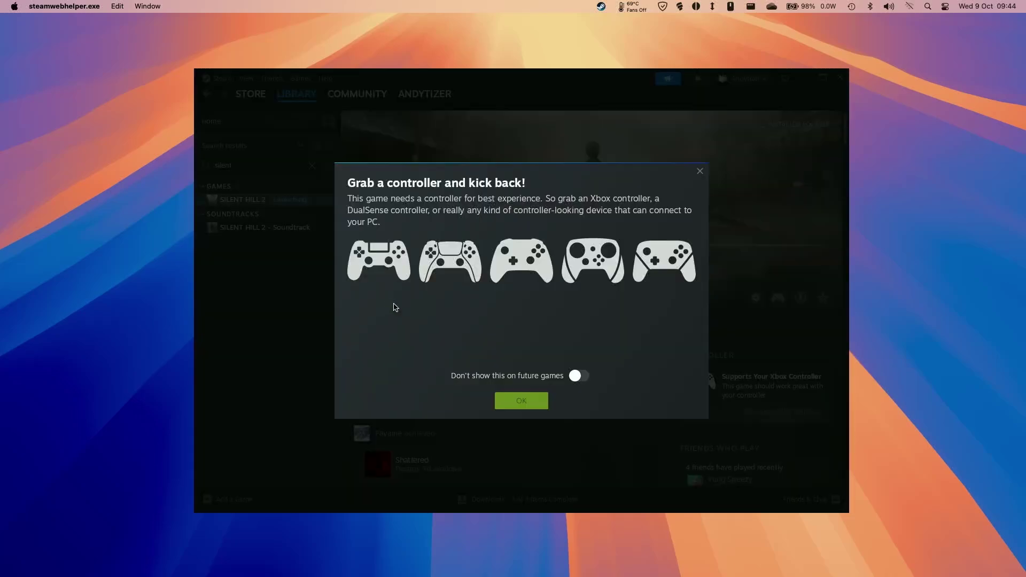
{"action": "left_click", "coordinate": [507, 401]}
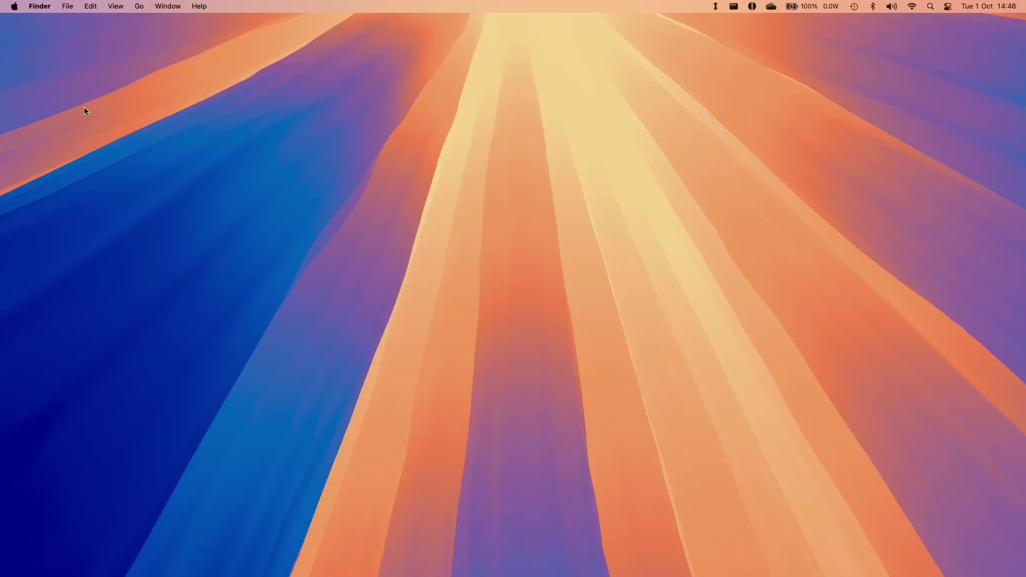
Switch to System Settings and connect the nearby Xbox Wireless Controller over Bluetooth.
{"action": "left_click", "coordinate": [15, 6]}
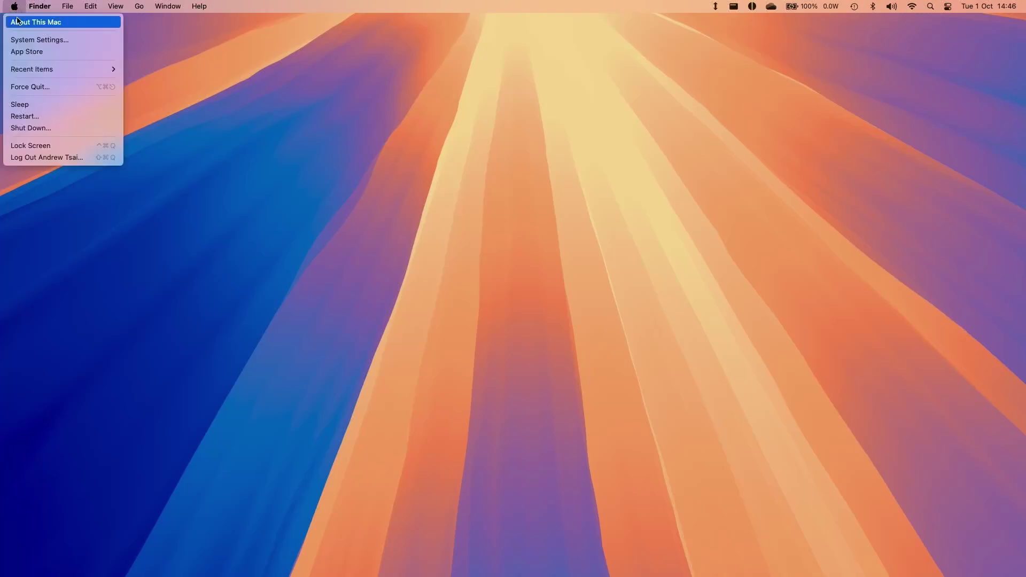
{"action": "left_click", "coordinate": [19, 42]}
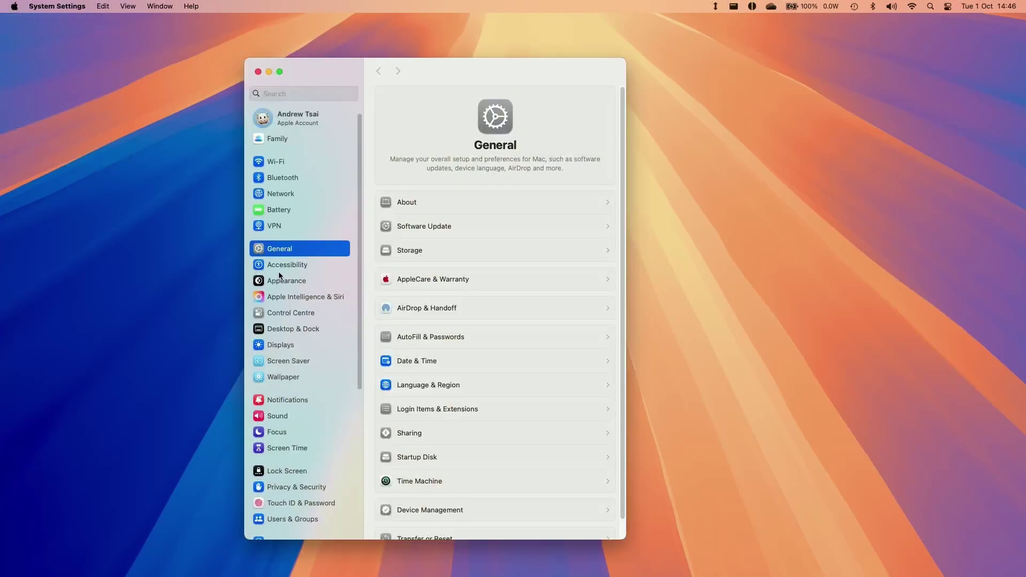
{"action": "left_click", "coordinate": [292, 178]}
{"action": "scroll", "coordinate": [623, 181], "scroll_direction": "down", "scroll_amount": 3}
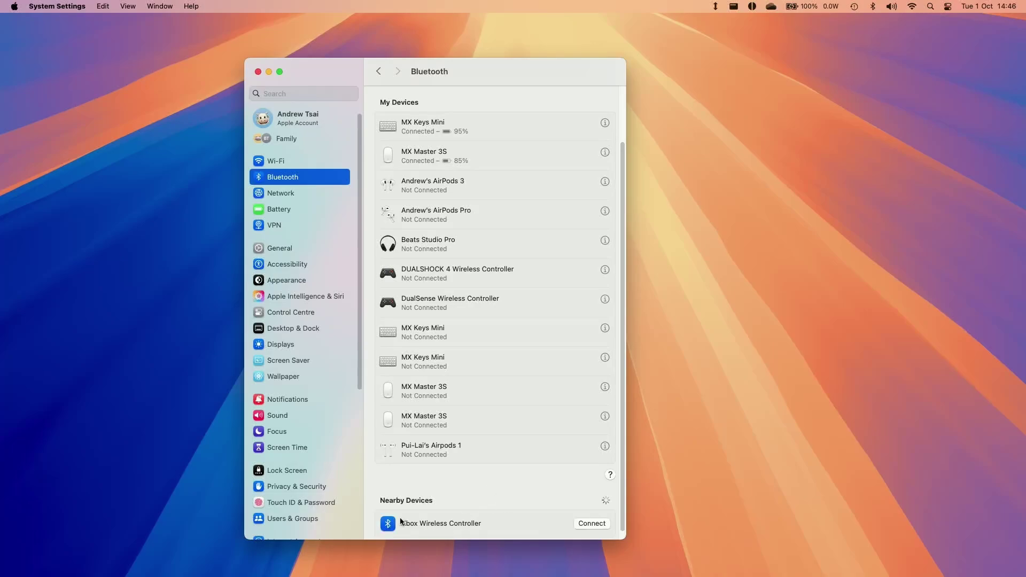
{"action": "scroll", "coordinate": [435, 519], "scroll_direction": "down", "scroll_amount": 1}
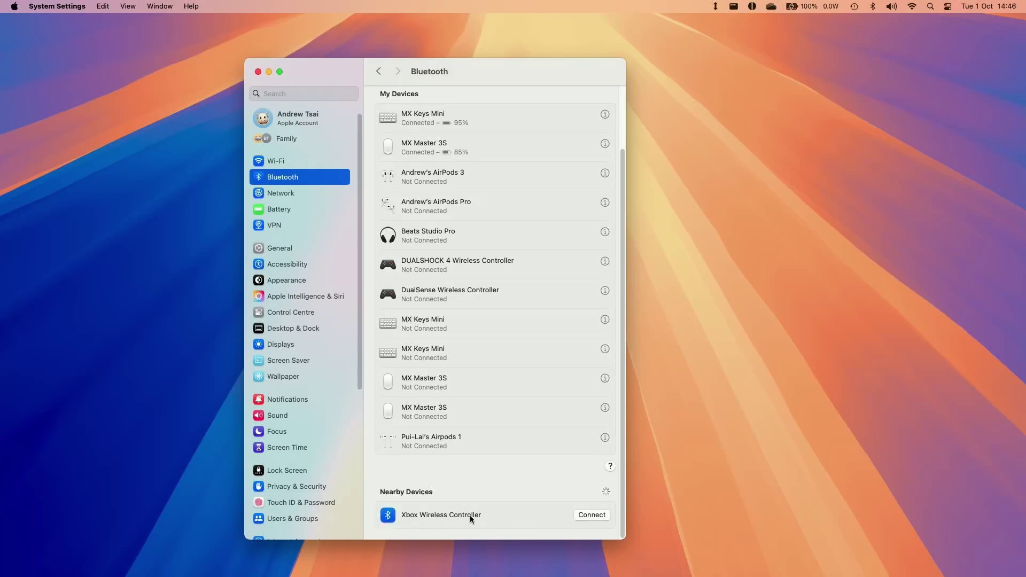
{"action": "left_click", "coordinate": [592, 515]}
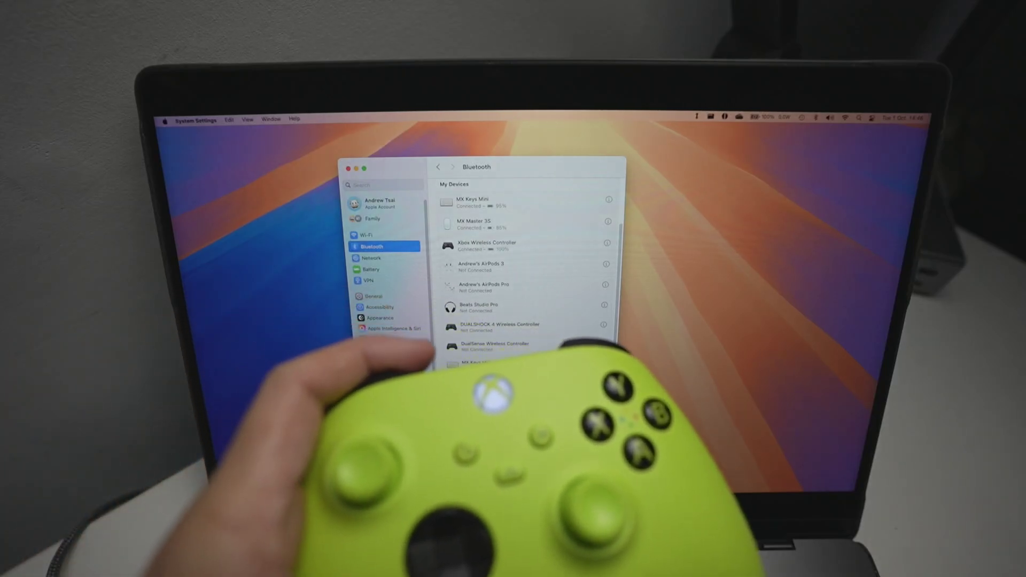
{"action": "scroll", "coordinate": [505, 382], "scroll_direction": "up", "scroll_amount": 5}
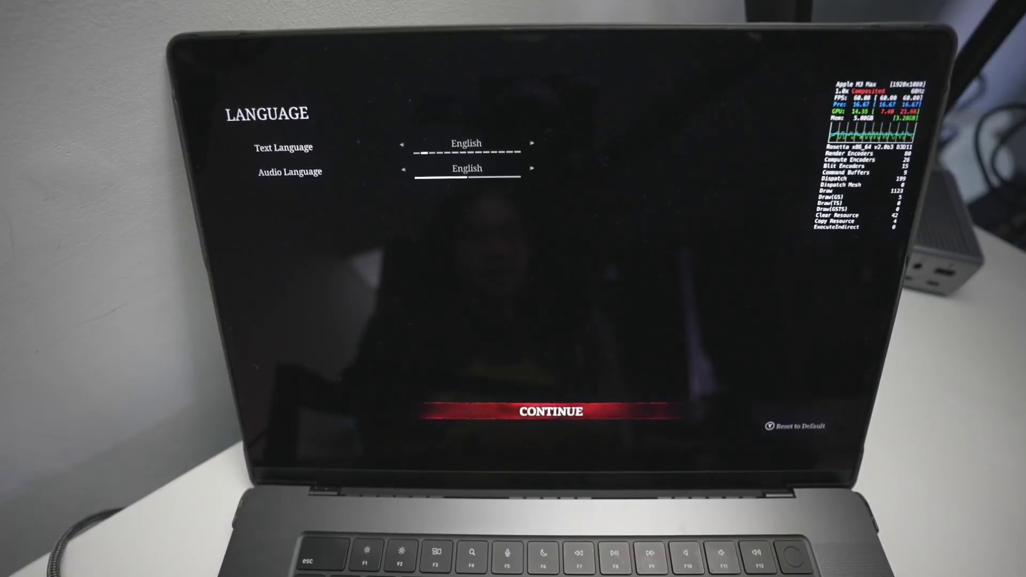
Accept English as text and audio language and Fullscreen at 1920 x 1080 in the game's initial setup.
{"action": "key", "text": "Return"}
{"action": "key", "text": "Up"}
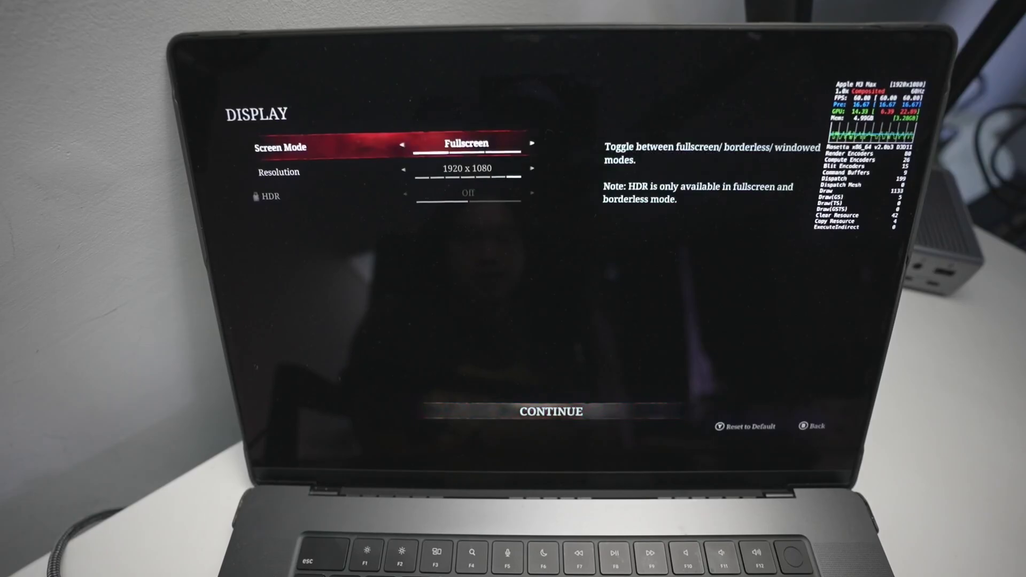
{"action": "key", "text": "Down"}
{"action": "key", "text": "Up"}
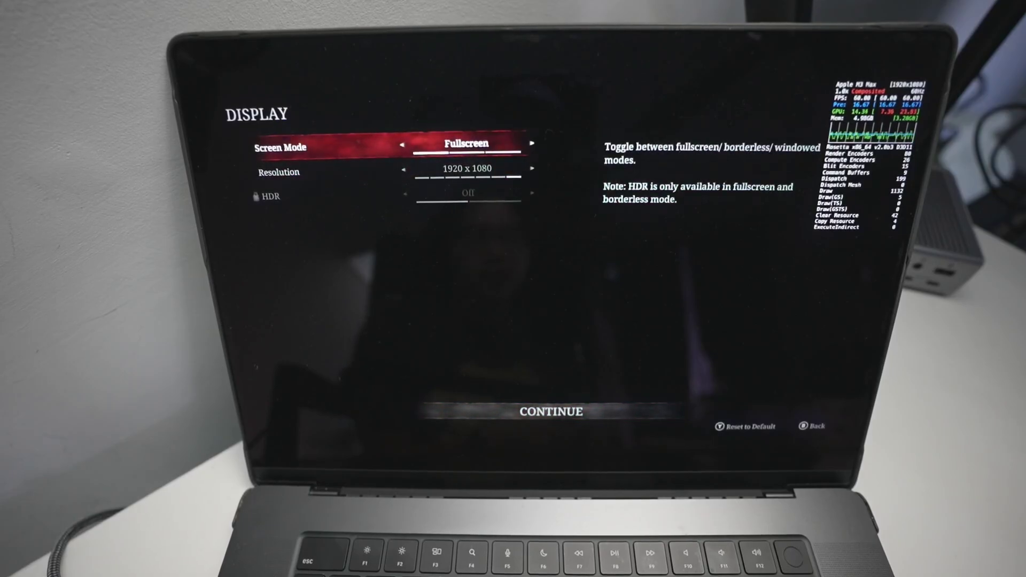
{"action": "key", "text": "Down"}
{"action": "key", "text": "Down"}
{"action": "key", "text": "Down"}
{"action": "key", "text": "Return"}
{"action": "key", "text": "Return"}
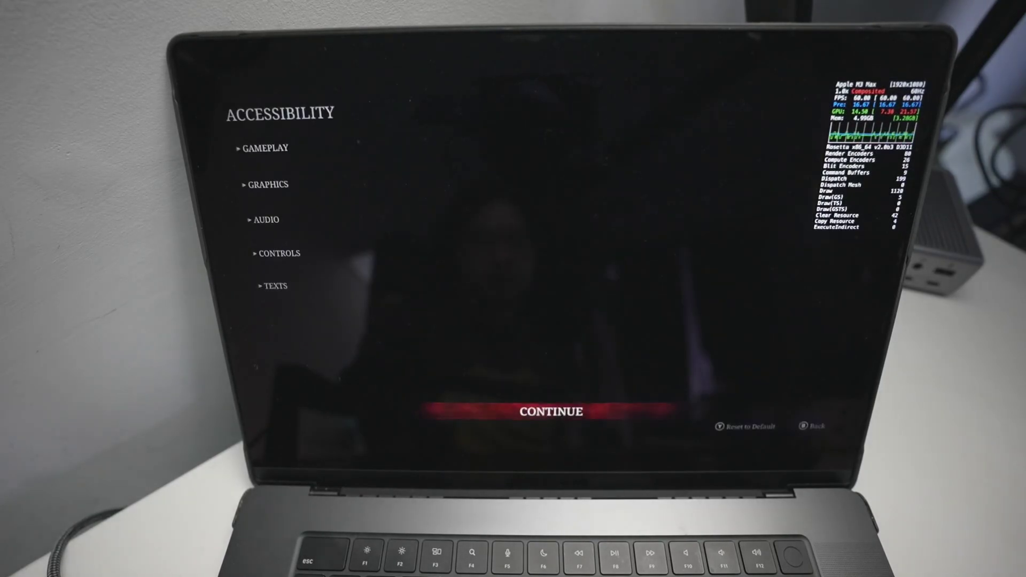
Expand the Graphics group of the initial accessibility settings to view its options.
{"action": "key", "text": "Down"}
{"action": "key", "text": "Down"}
{"action": "key", "text": "Return"}
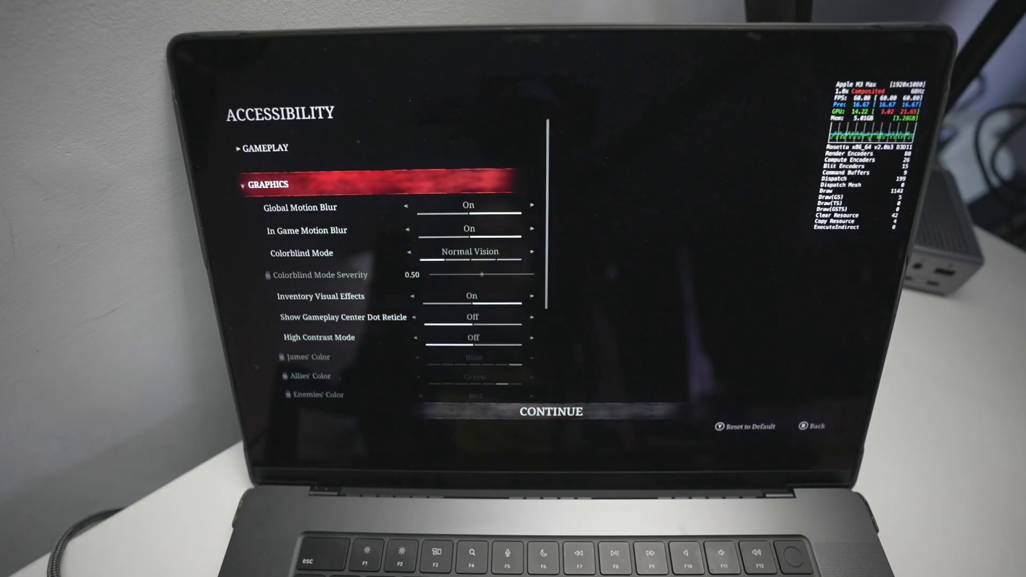
{"action": "key", "text": "Down"}
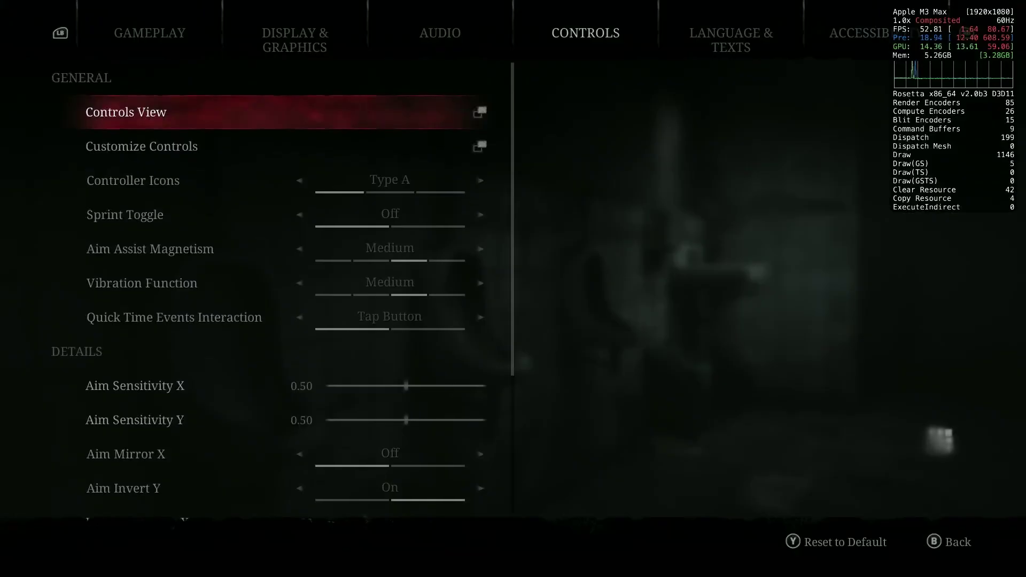
Go to the game's Display & Graphics settings and examine the options from Gamma Calibration down to In Game Motion Blur.
{"action": "key", "text": "e"}
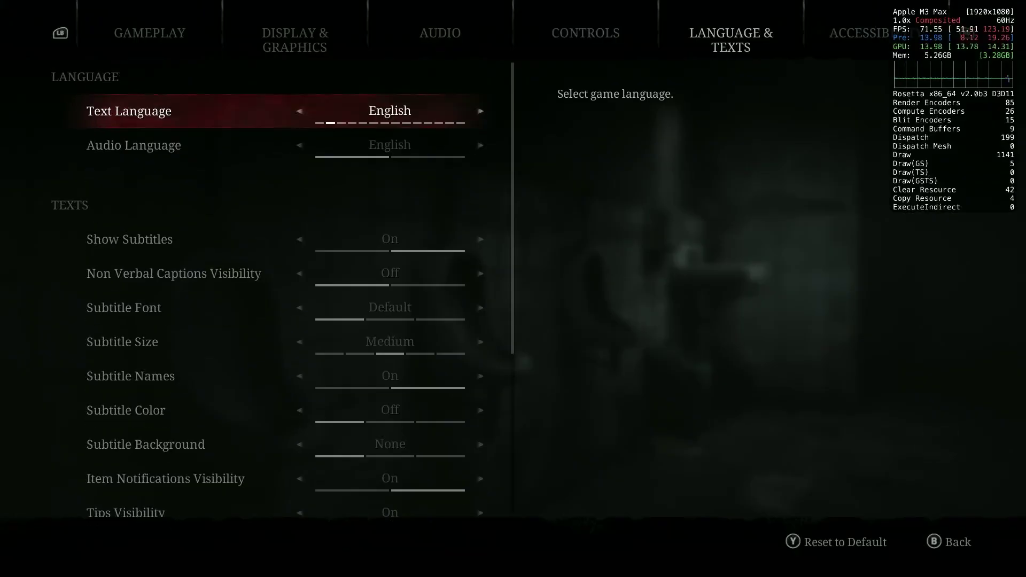
{"action": "key", "text": "q"}
{"action": "key", "text": "q"}
{"action": "key", "text": "q"}
{"action": "key", "text": "Down"}
{"action": "key", "text": "Down"}
{"action": "key", "text": "Down"}
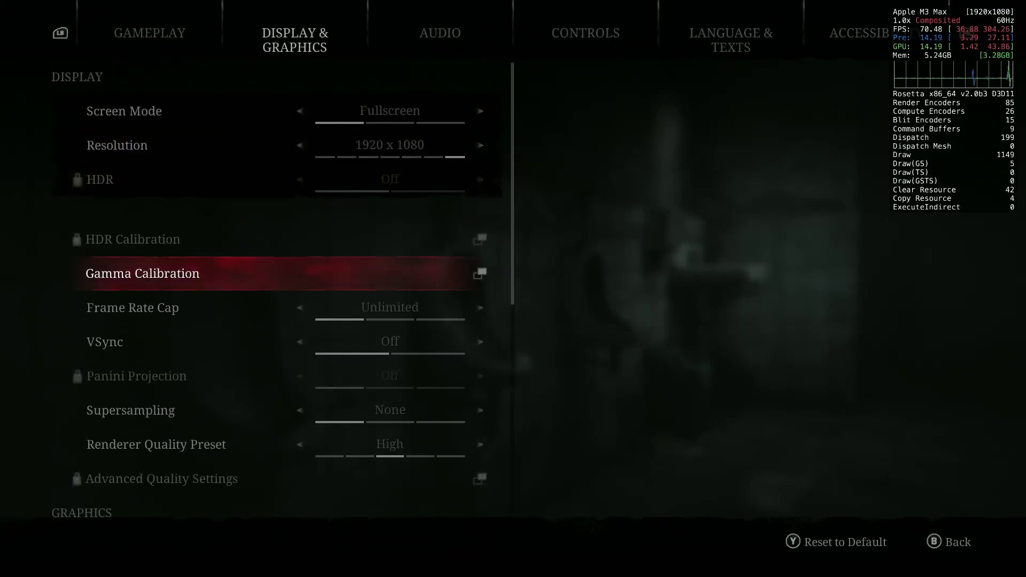
{"action": "key", "text": "Down"}
{"action": "key", "text": "Down"}
{"action": "key", "text": "Down"}
{"action": "key", "text": "Down"}
{"action": "key", "text": "Down"}
{"action": "key", "text": "Down"}
{"action": "key", "text": "Down"}
{"action": "key", "text": "Down"}
{"action": "key", "text": "Down"}
{"action": "key", "text": "Down"}
{"action": "key", "text": "Down"}
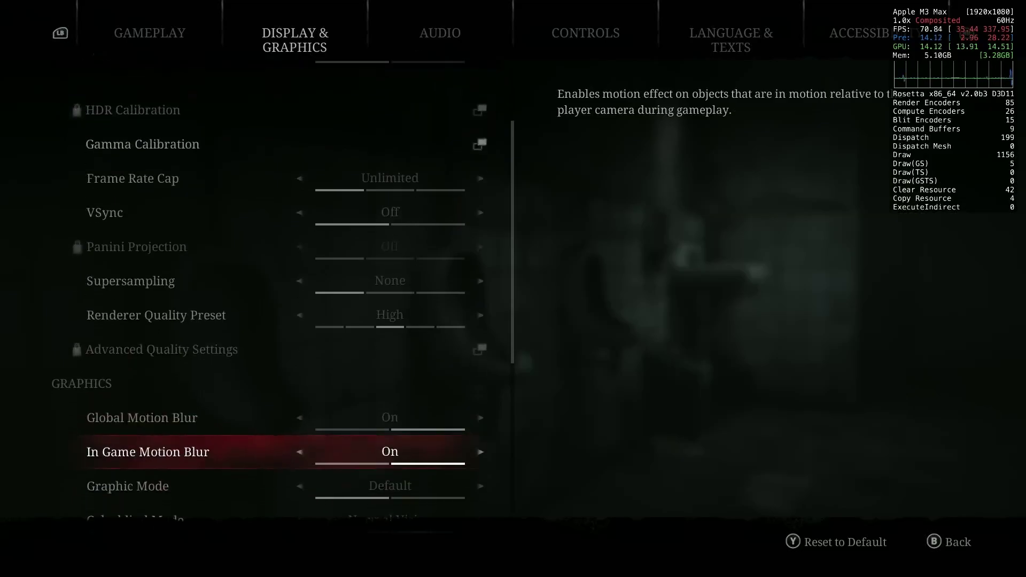
Examine the remaining graphics options around Graphic Mode, Colorblind Mode and High Contrast Mode.
{"action": "key", "text": "Down"}
{"action": "key", "text": "Down"}
{"action": "key", "text": "Down"}
{"action": "key", "text": "Down"}
{"action": "key", "text": "Up"}
{"action": "key", "text": "Up"}
{"action": "key", "text": "Up"}
{"action": "key", "text": "Up"}
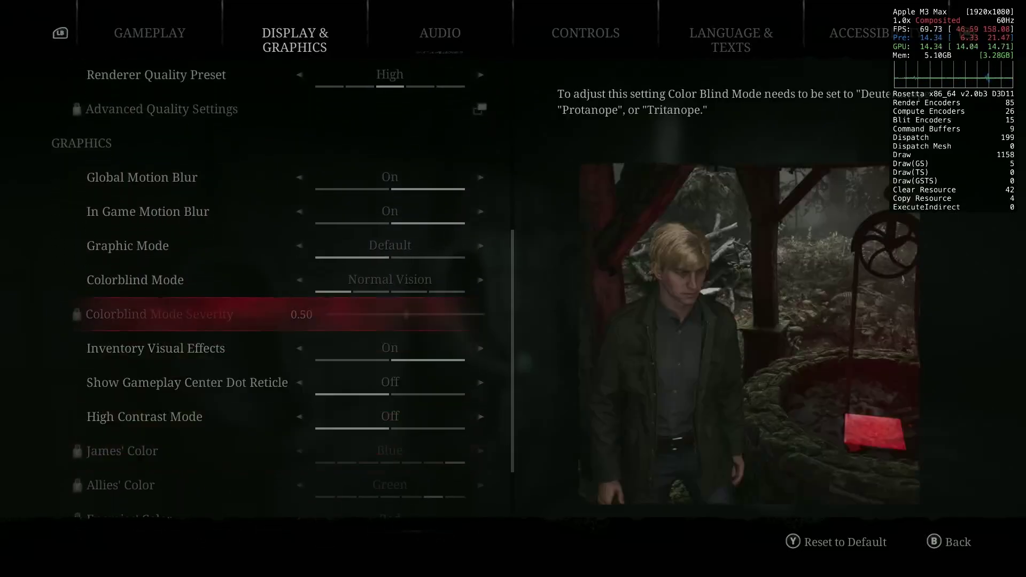
{"action": "key", "text": "Down"}
{"action": "key", "text": "Down"}
{"action": "key", "text": "Down"}
{"action": "key", "text": "Up"}
{"action": "key", "text": "Up"}
{"action": "key", "text": "Up"}
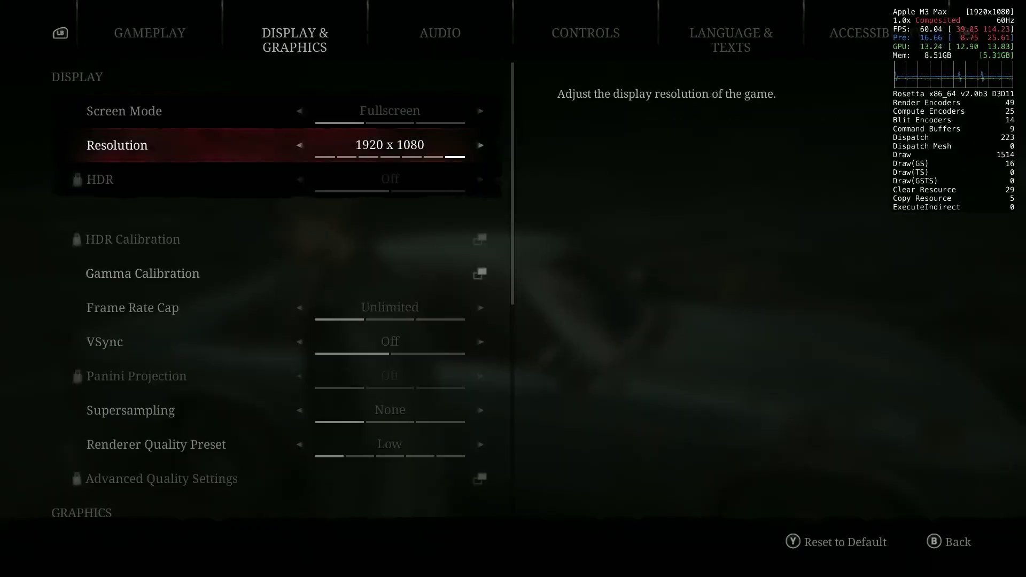
Review the in-game display settings from Resolution down to Renderer Quality Preset, and return to the game.
{"action": "key", "text": "Down"}
{"action": "key", "text": "Down"}
{"action": "key", "text": "Down"}
{"action": "key", "text": "Down"}
{"action": "key", "text": "Down"}
{"action": "key", "text": "Down"}
{"action": "key", "text": "Down"}
{"action": "key", "text": "Down"}
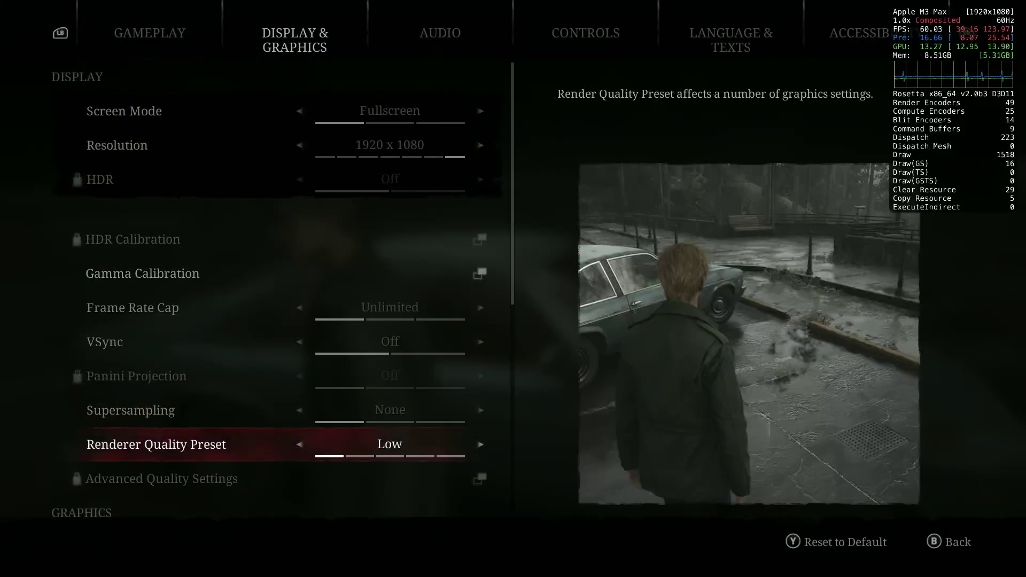
{"action": "key", "text": "Escape"}
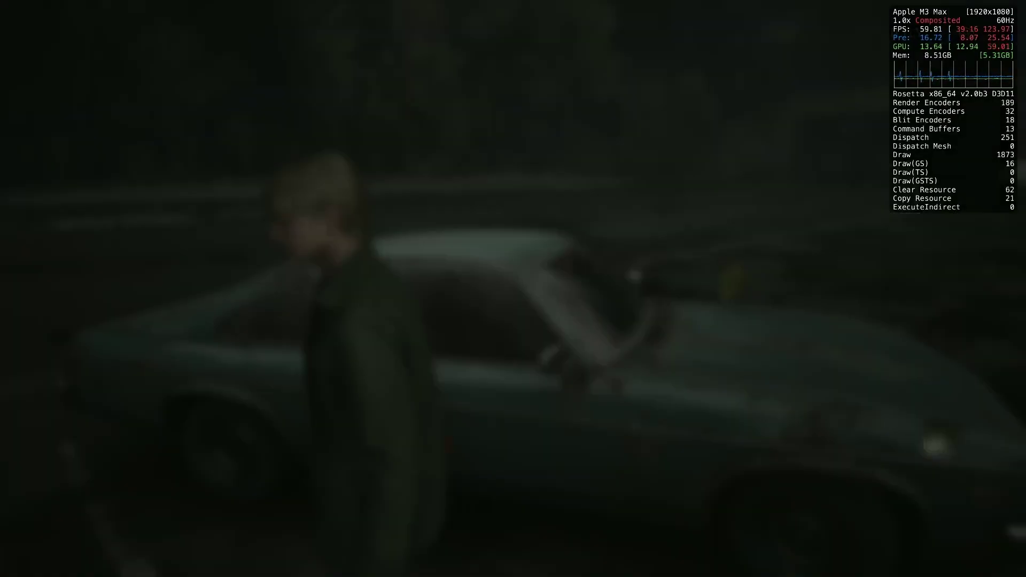
{"action": "key", "text": "Escape"}
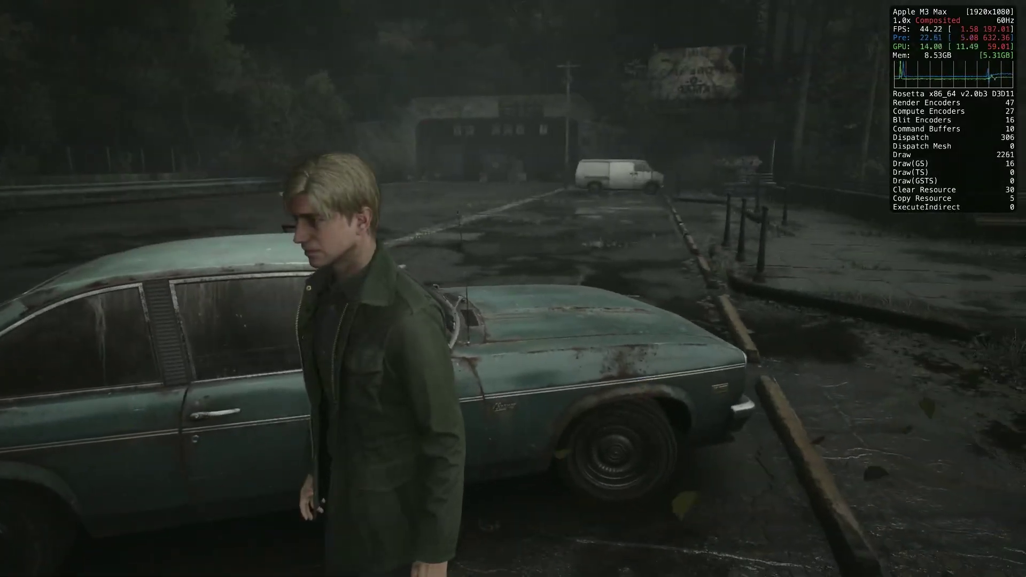
{"action": "key", "text": "w"}
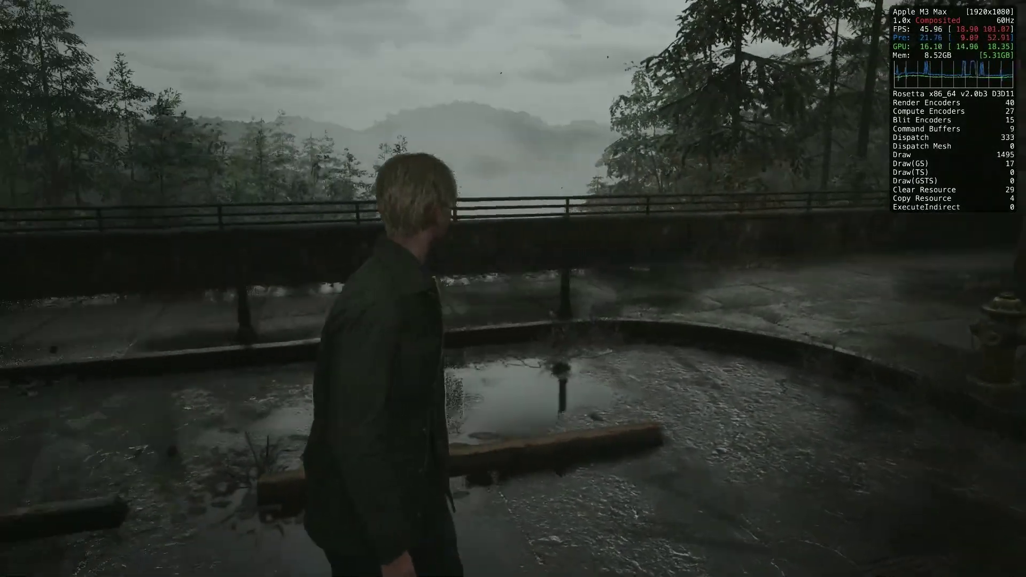
{"action": "key", "text": "w"}
{"action": "key", "text": "w"}
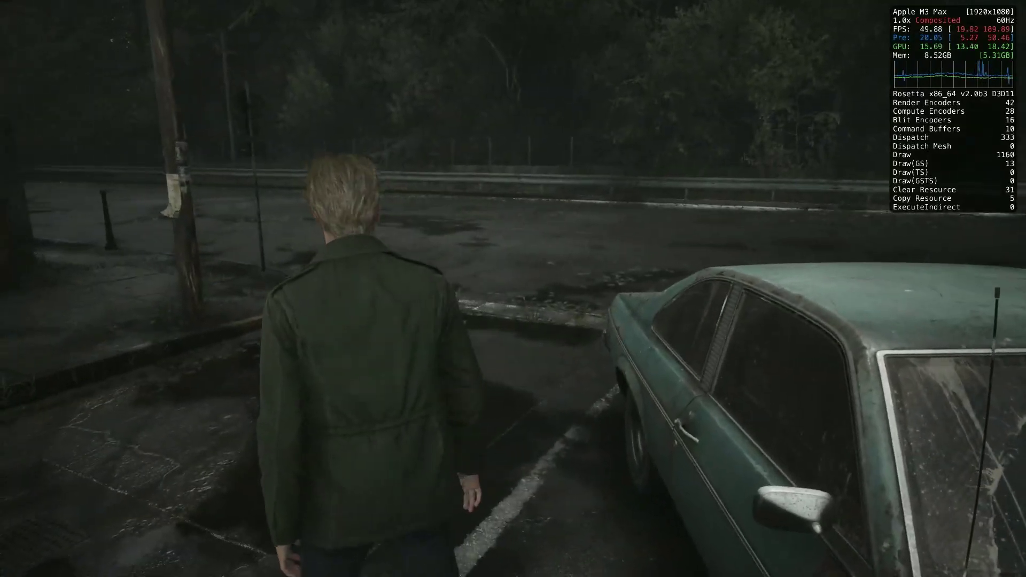
{"action": "key", "text": "w"}
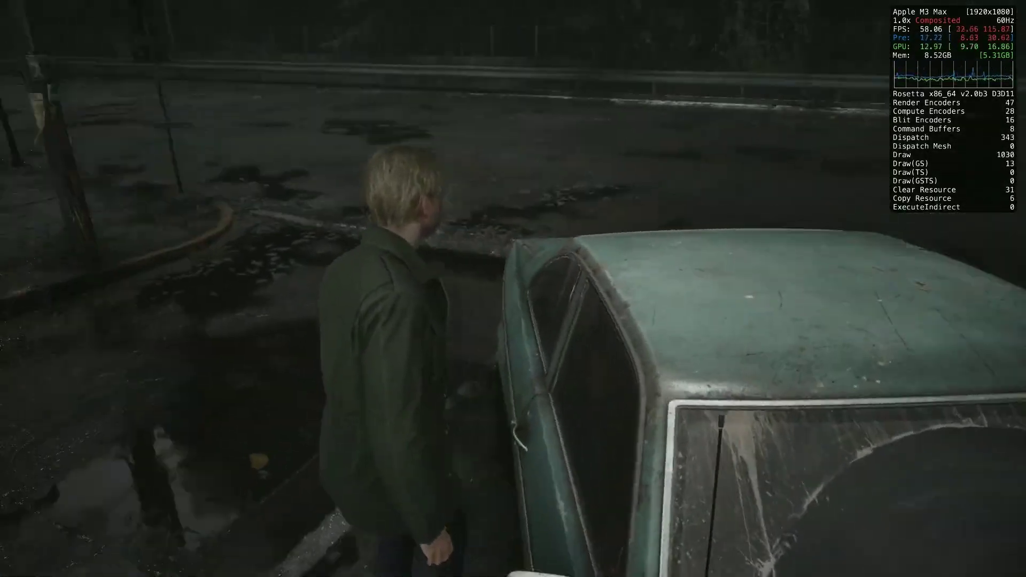
{"action": "key", "text": "w"}
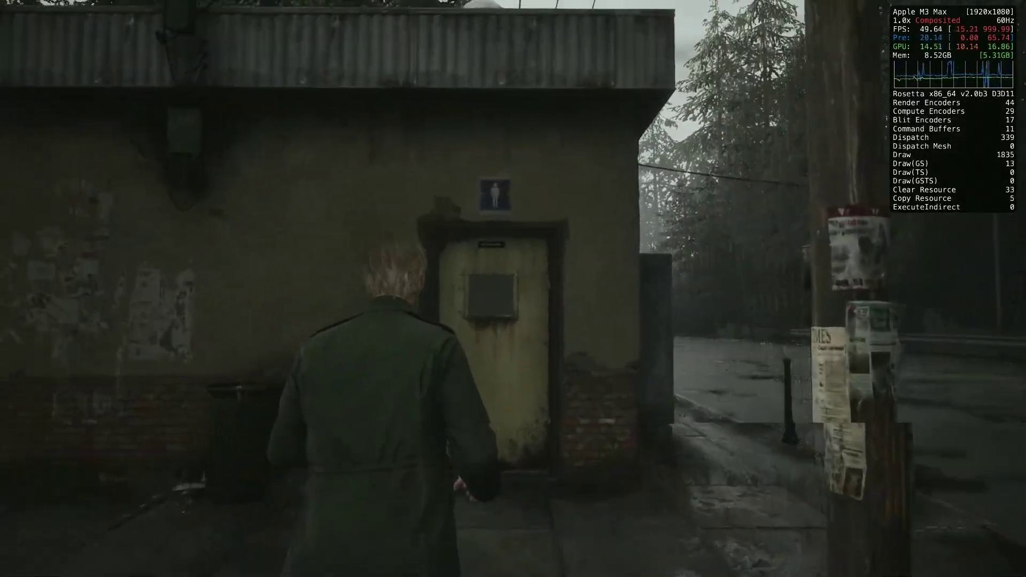
{"action": "key", "text": "w"}
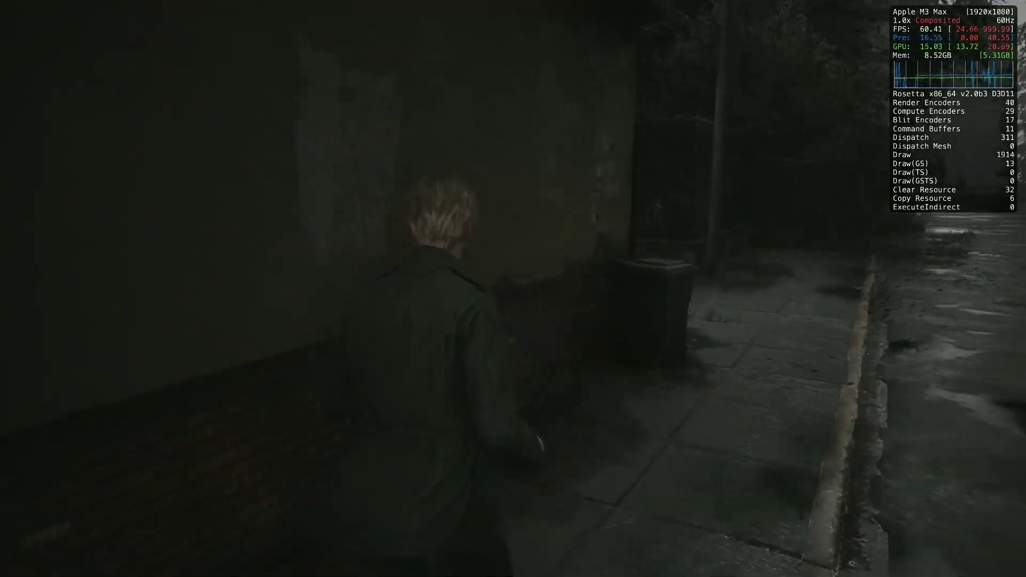
{"action": "key", "text": "w"}
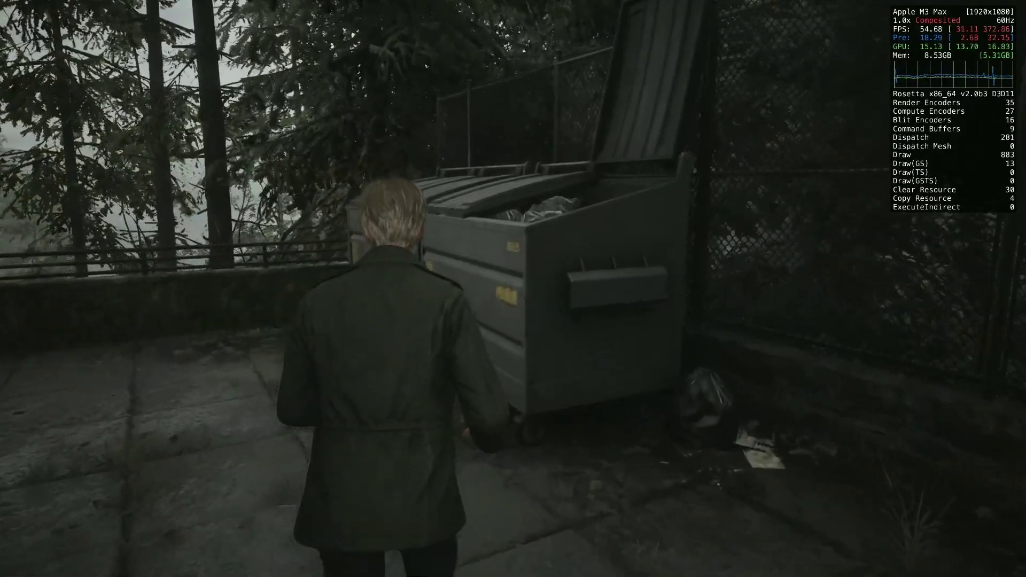
{"action": "key", "text": "w"}
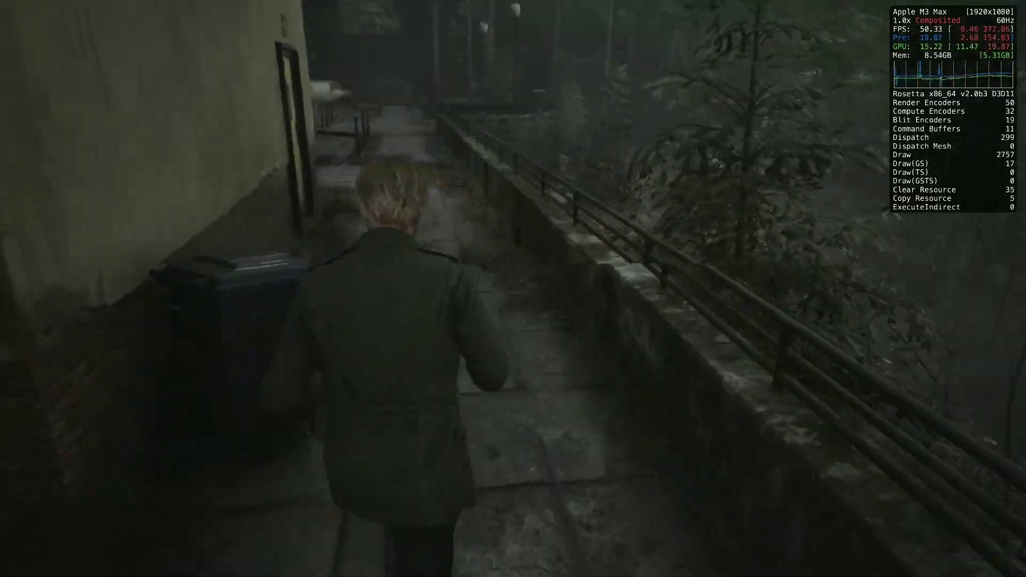
{"action": "key", "text": "w"}
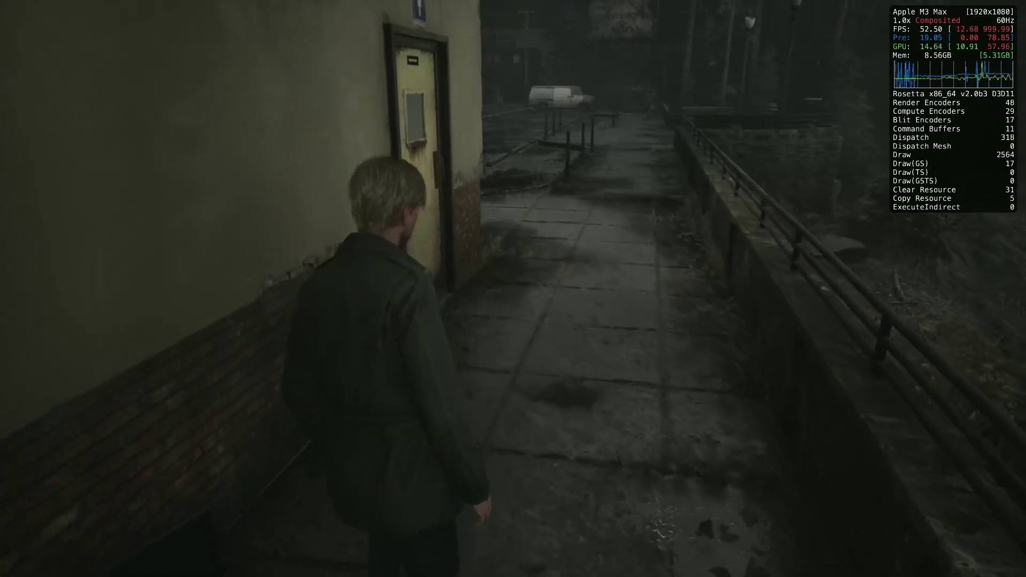
{"action": "key", "text": "w"}
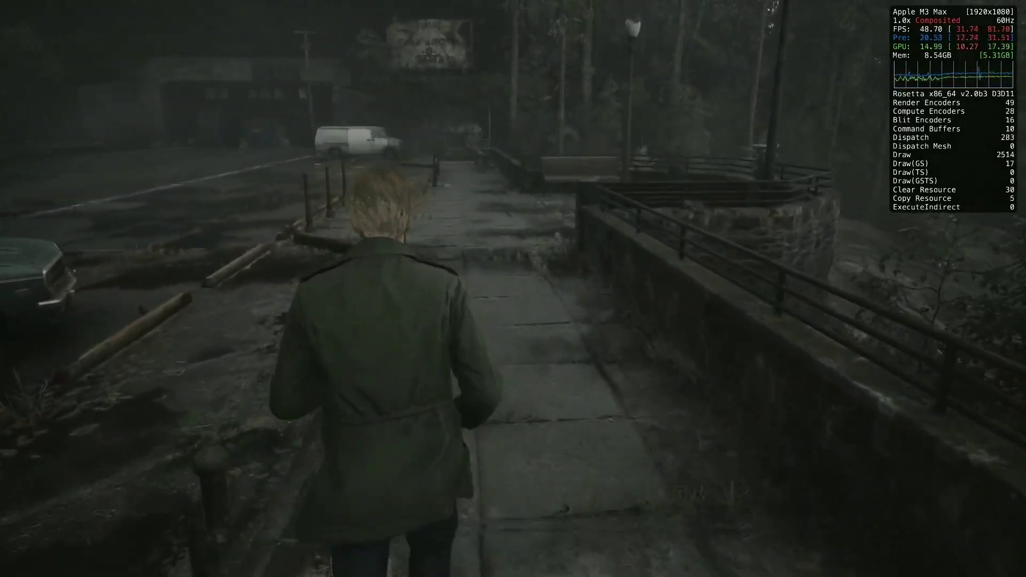
{"action": "key", "text": "w"}
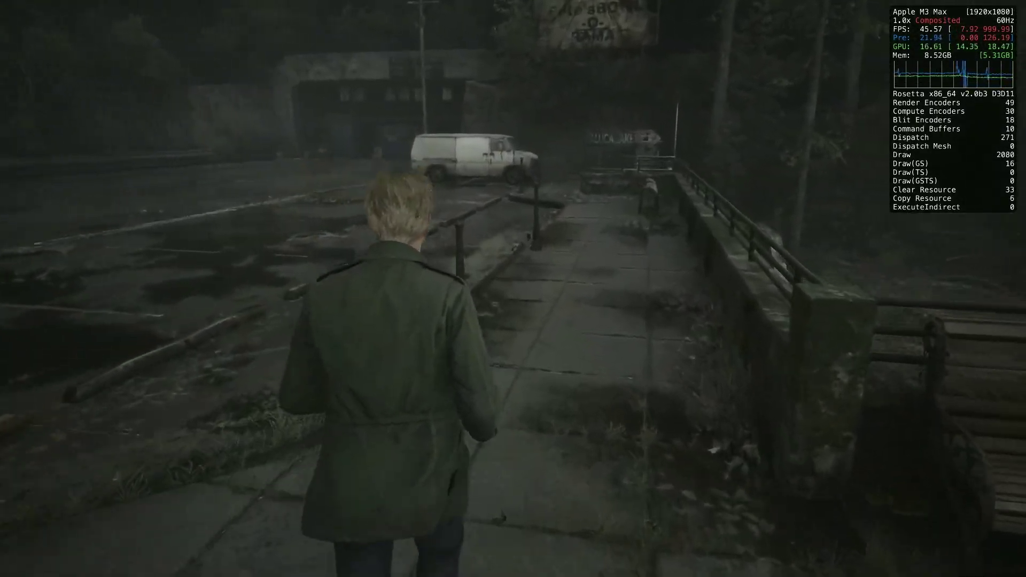
{"action": "key", "text": "w"}
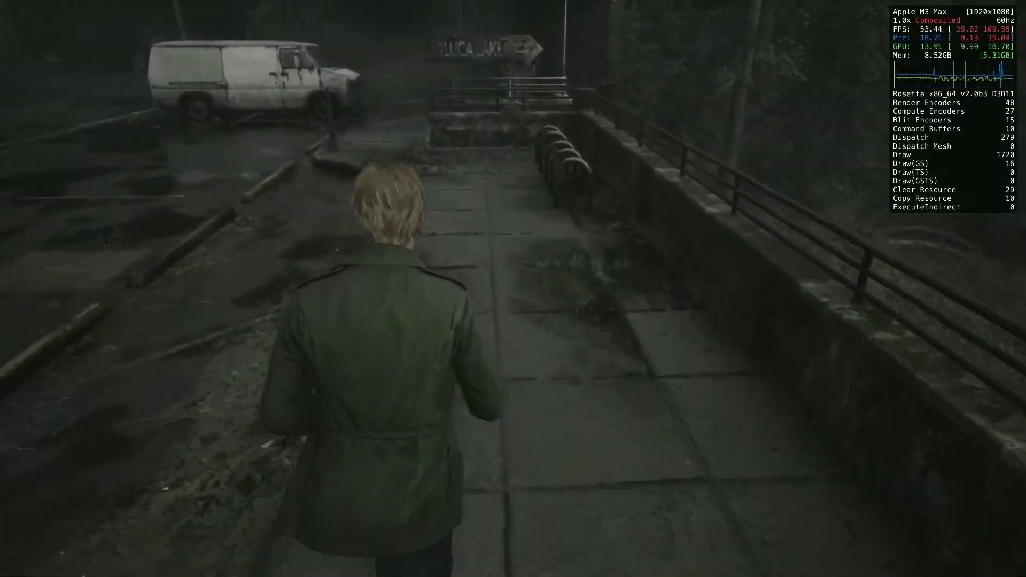
{"action": "key", "text": "w"}
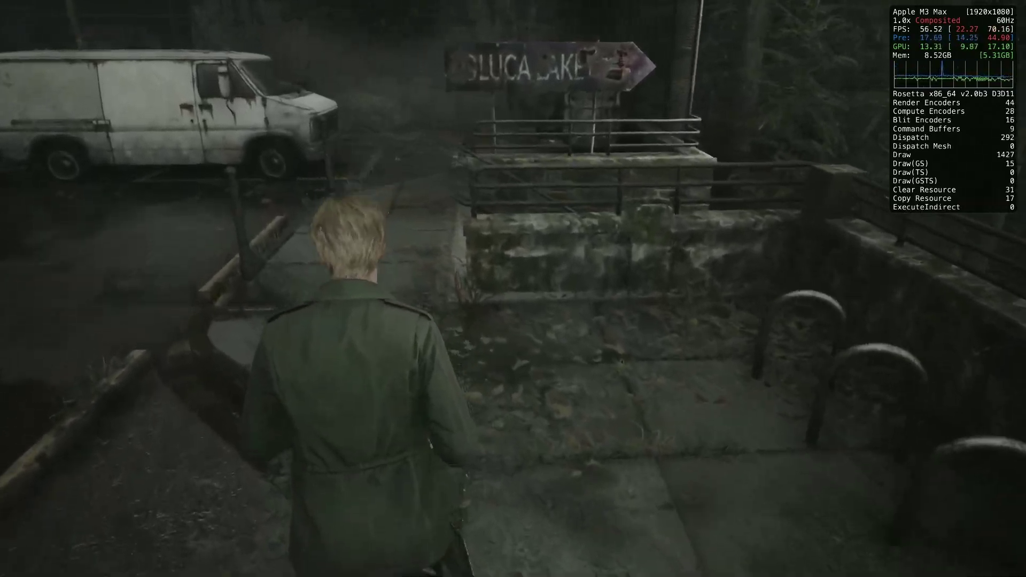
{"action": "key", "text": "w"}
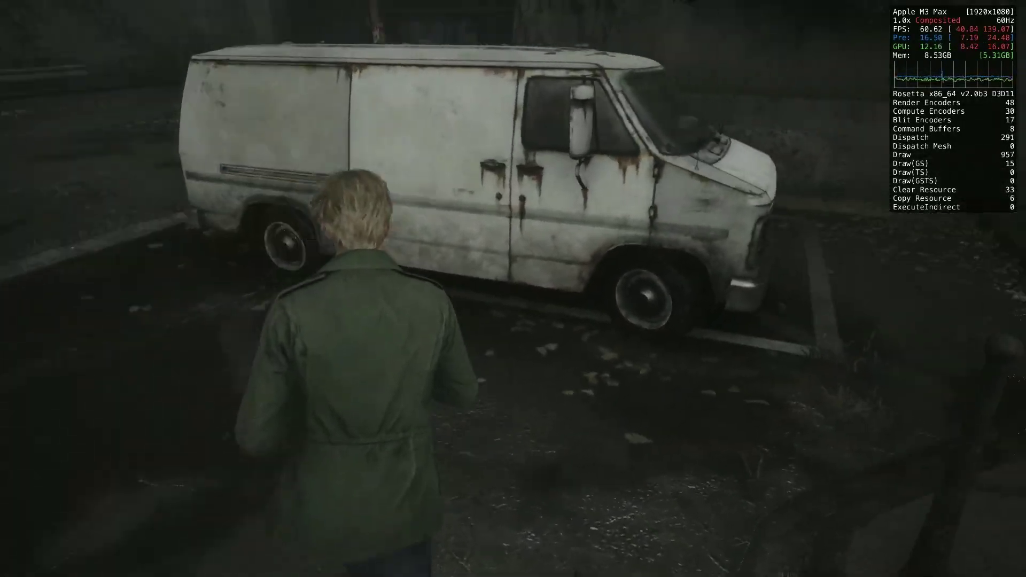
{"action": "key", "text": "w"}
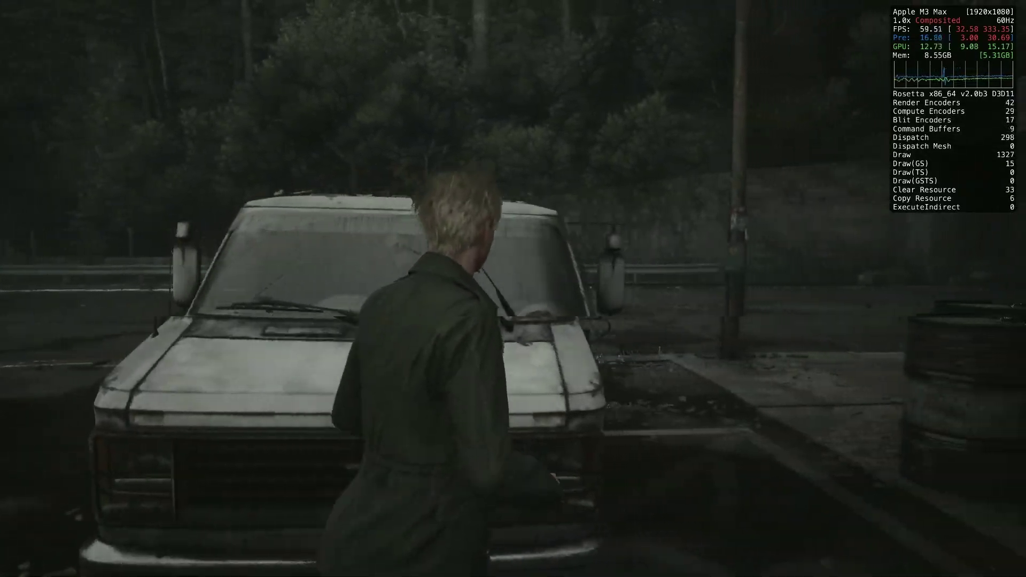
{"action": "key", "text": "w"}
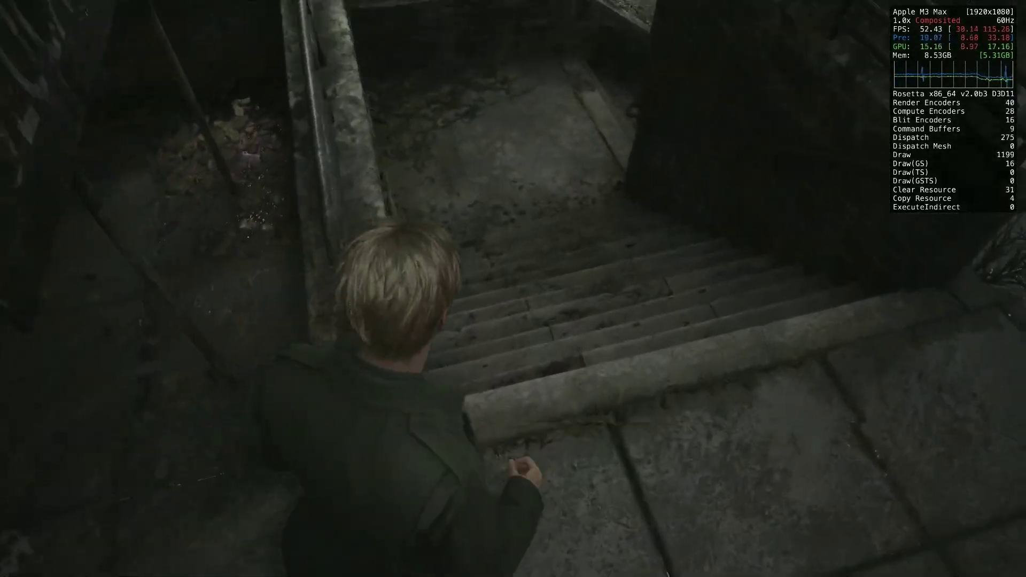
{"action": "key", "text": "w"}
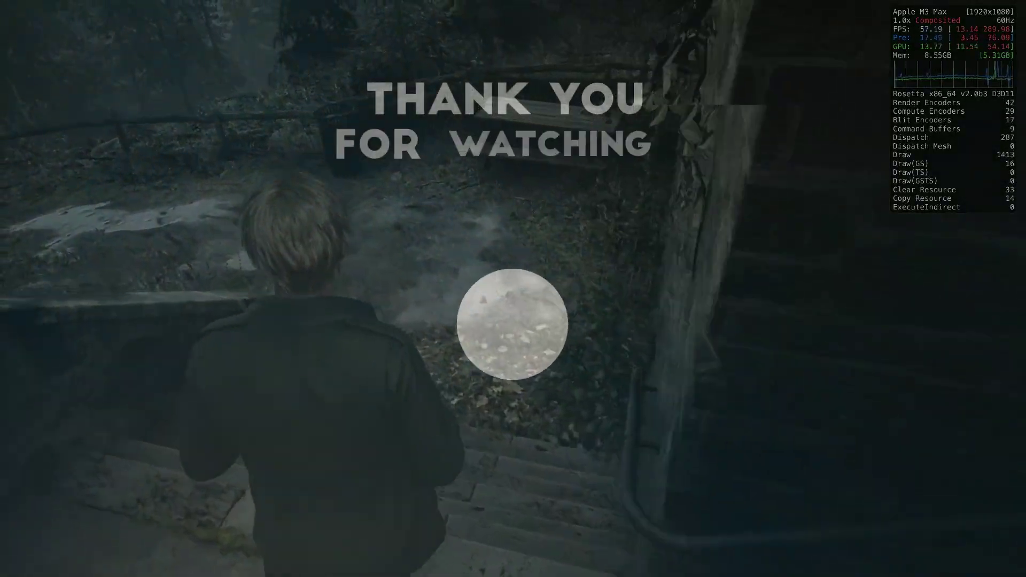